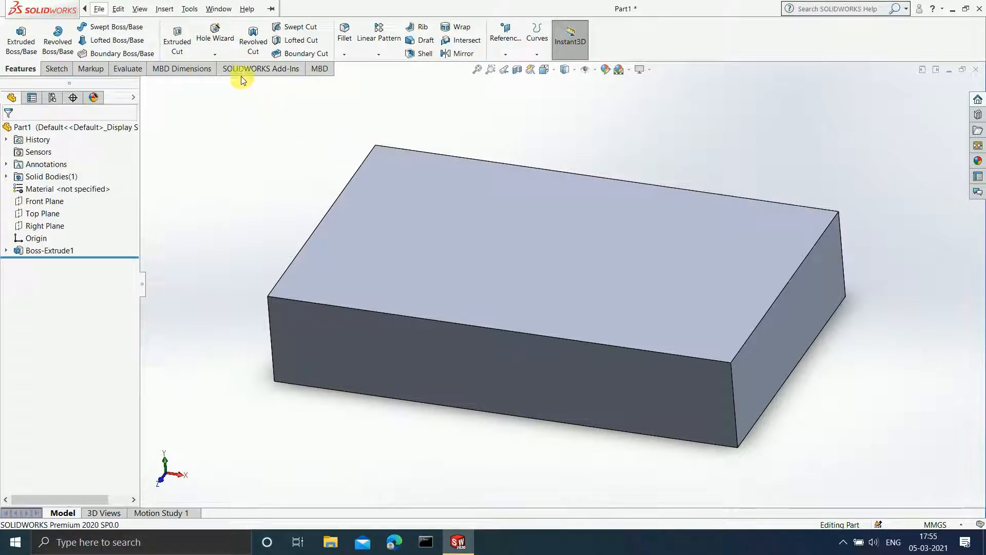
Start a Hole Wizard hole with the Counterbore hole type and the ANSI Metric standard.
click(227, 41)
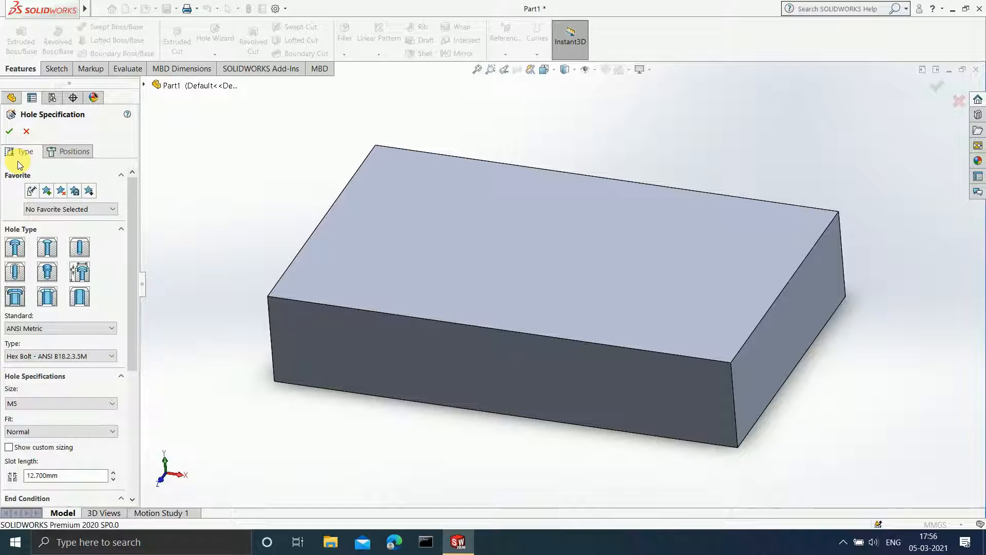
click(57, 152)
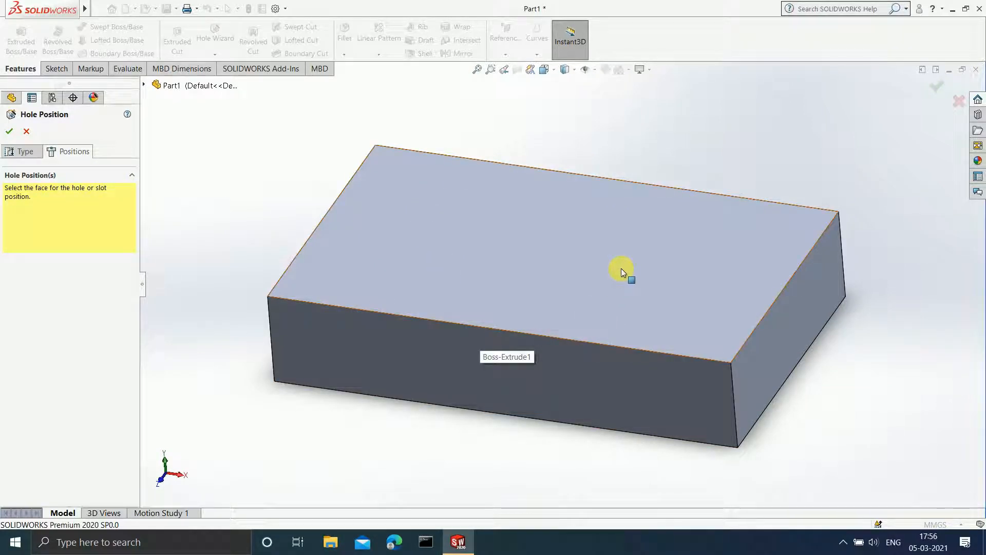
click(21, 152)
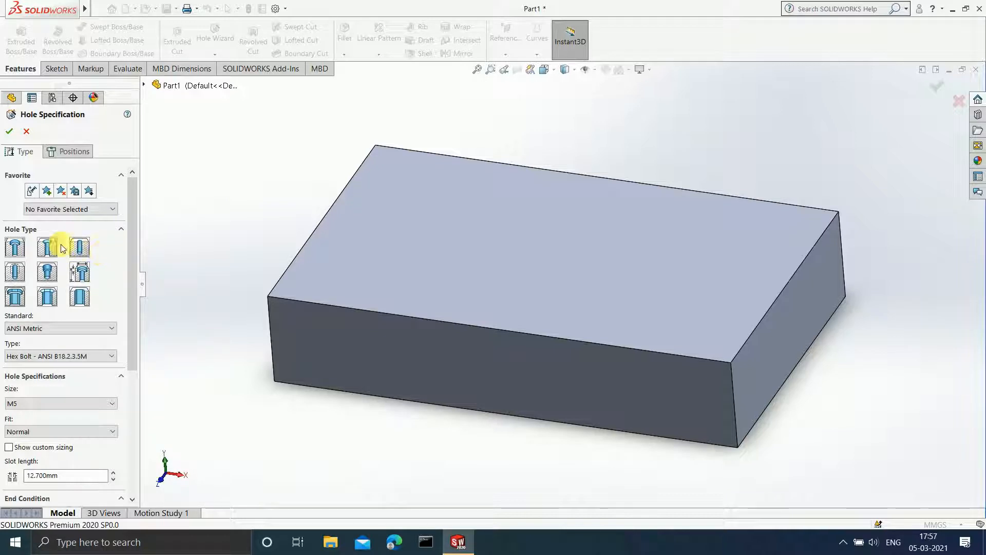
click(14, 250)
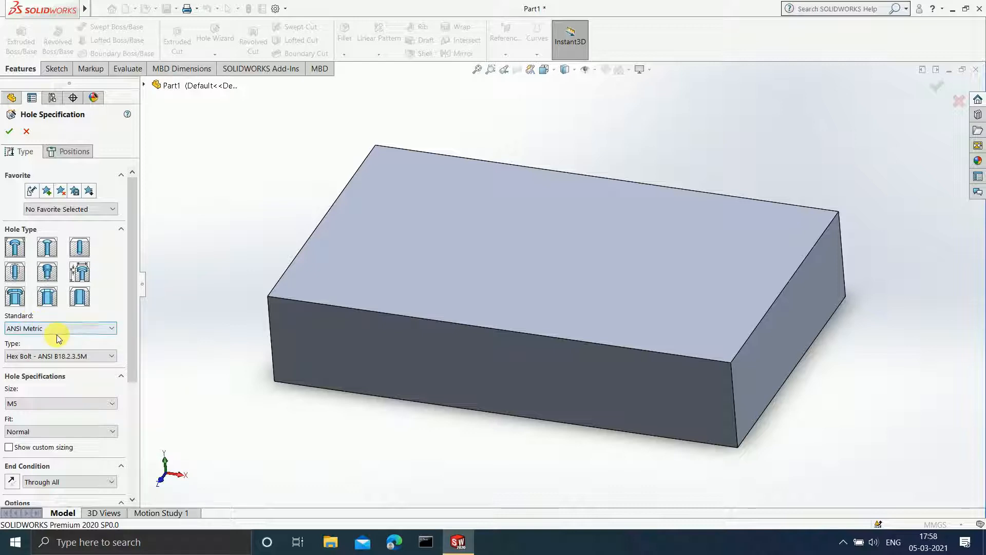
click(110, 332)
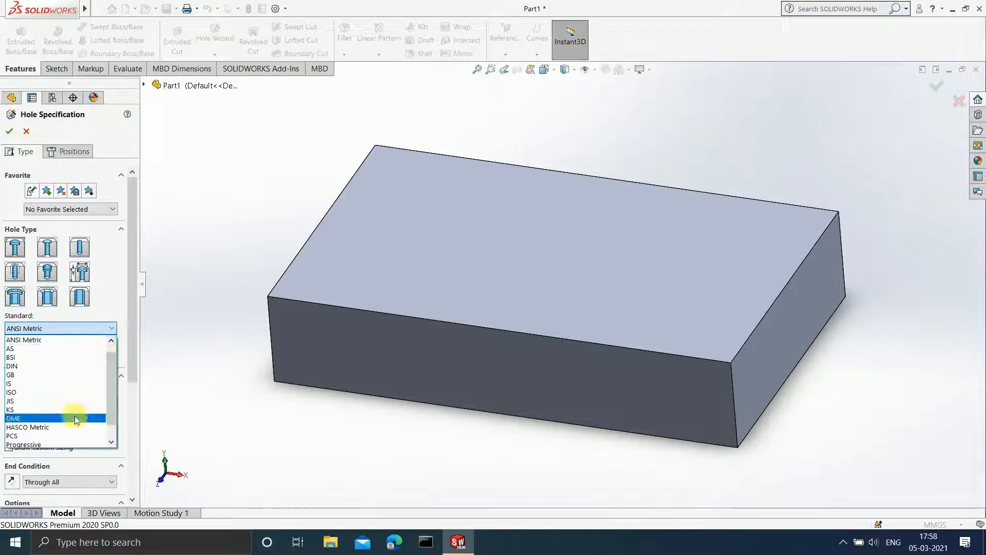
scroll(63, 369, up, 1)
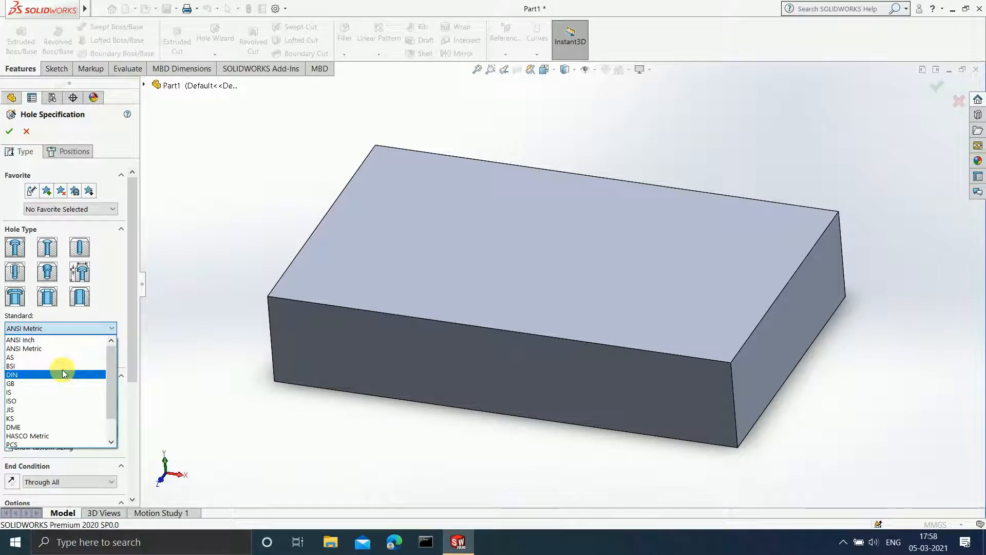
click(45, 347)
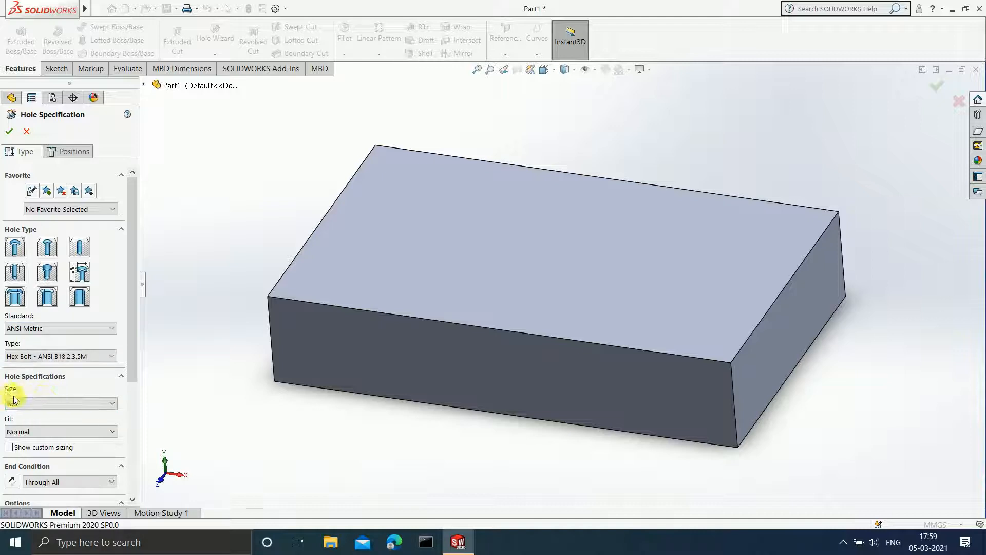
Set the counterbore hole's size to M14 and display its custom sizing values.
click(75, 402)
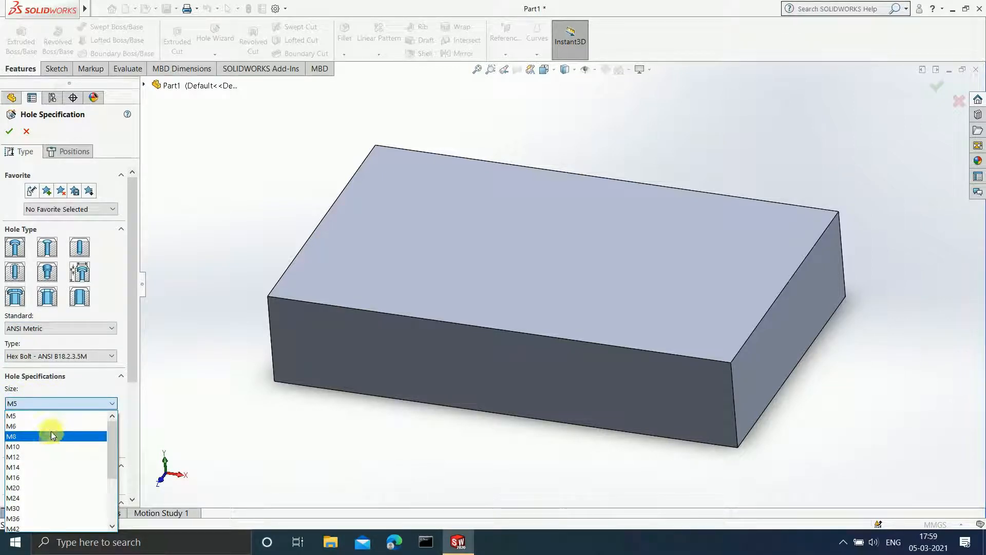
click(30, 468)
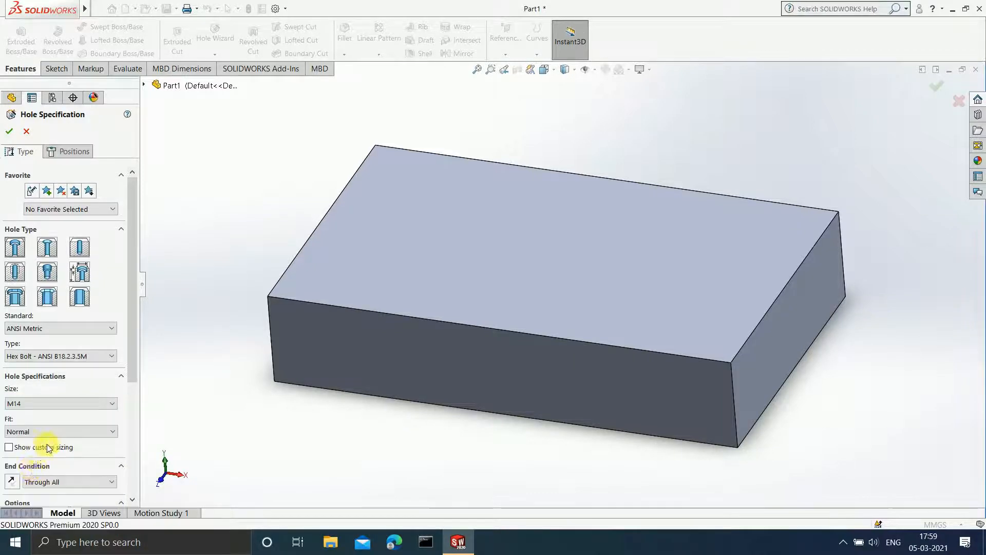
click(18, 408)
click(8, 448)
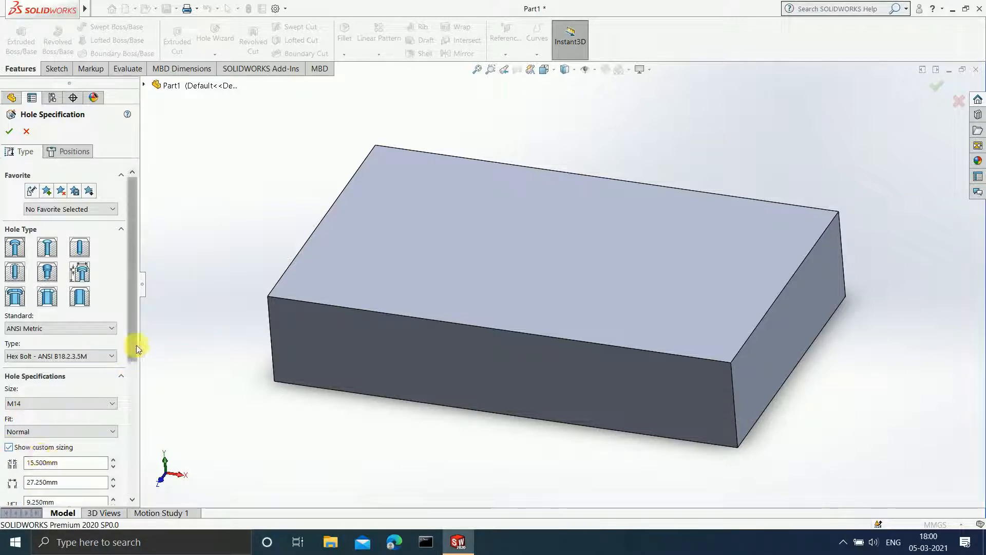
scroll(137, 344, down, 3)
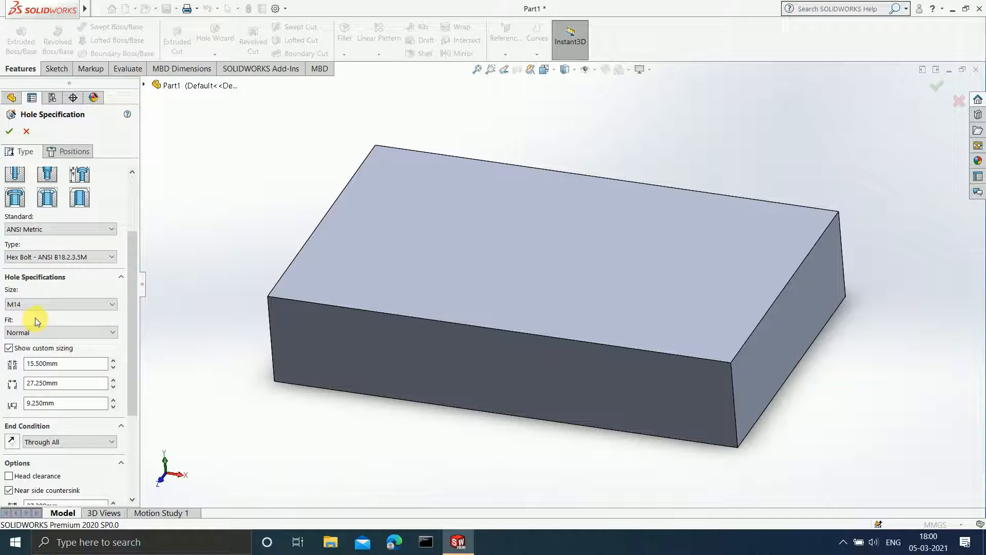
Try the DIN, BSI and ANSI Inch standards for the counterbore hole and look at the sizes they offer.
click(53, 229)
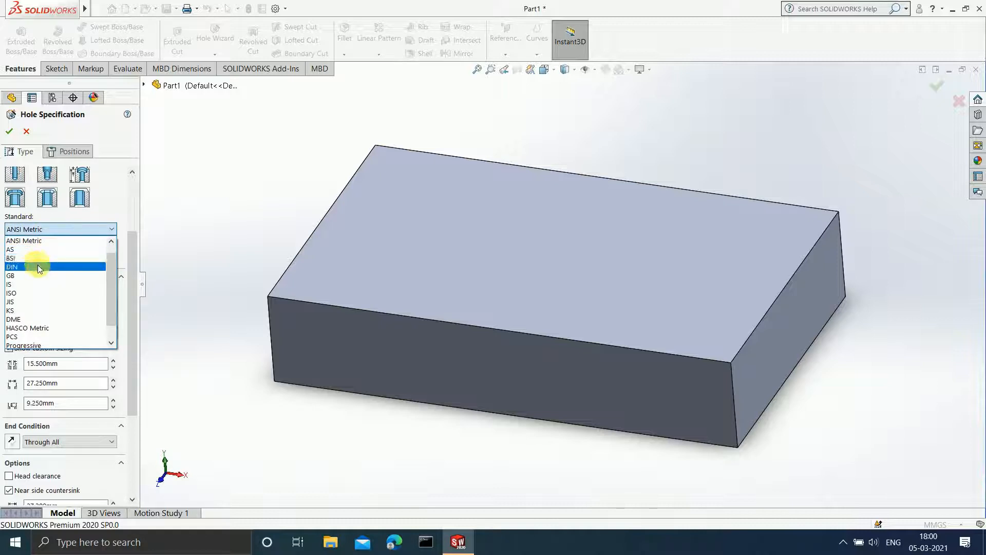
click(38, 265)
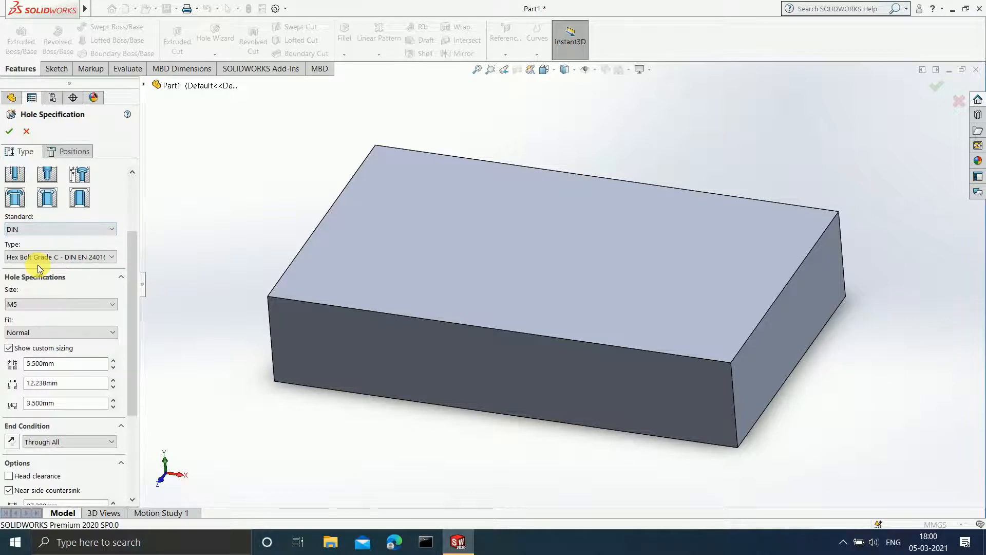
click(86, 304)
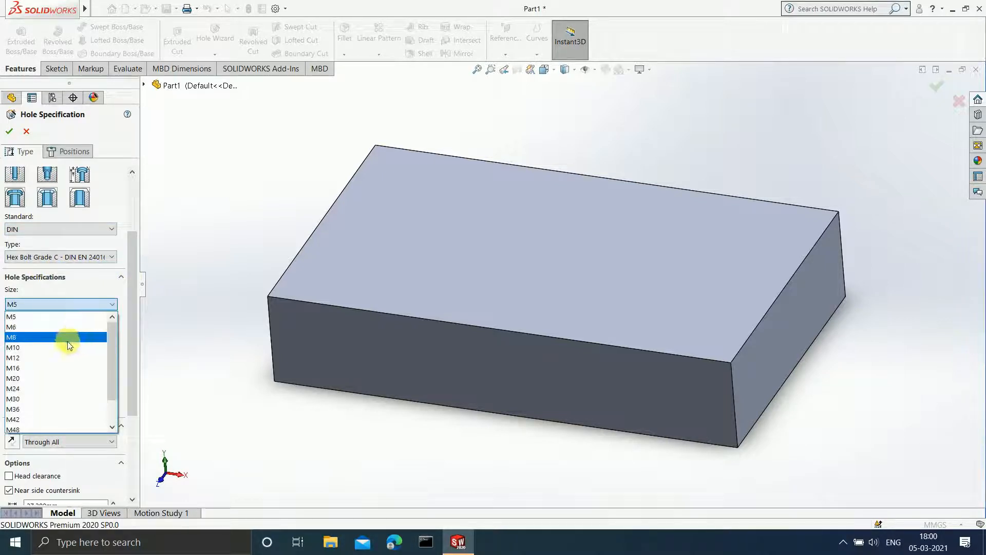
click(41, 365)
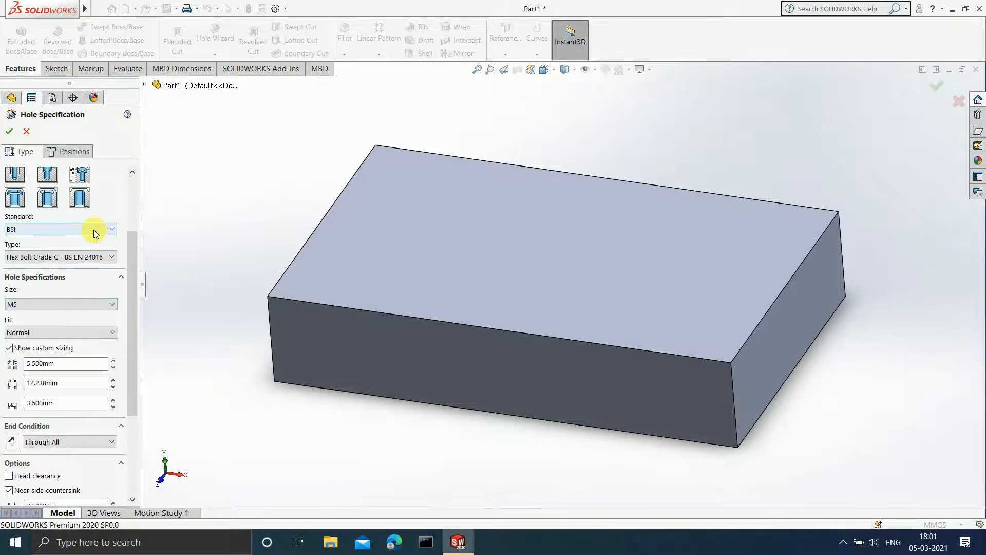
click(98, 229)
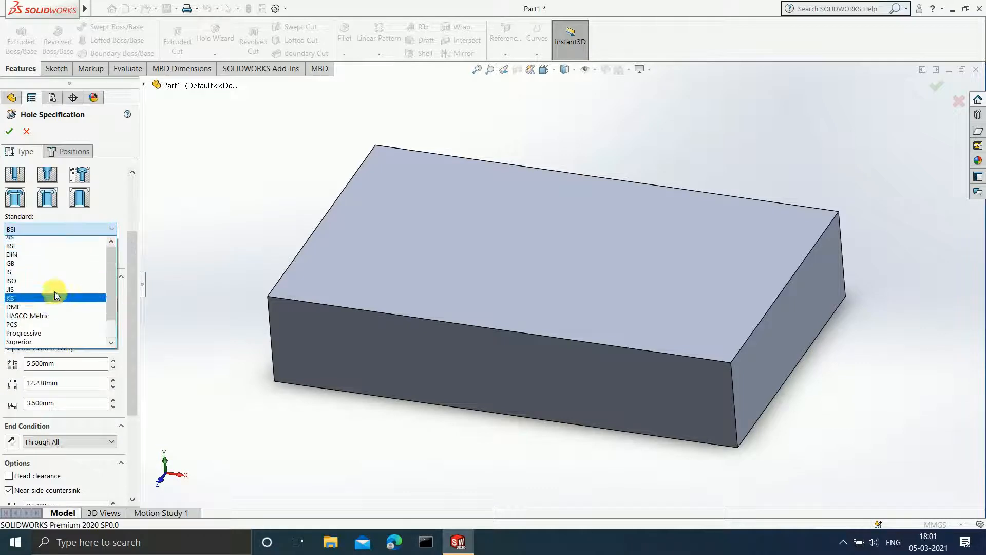
scroll(54, 291, up, 1)
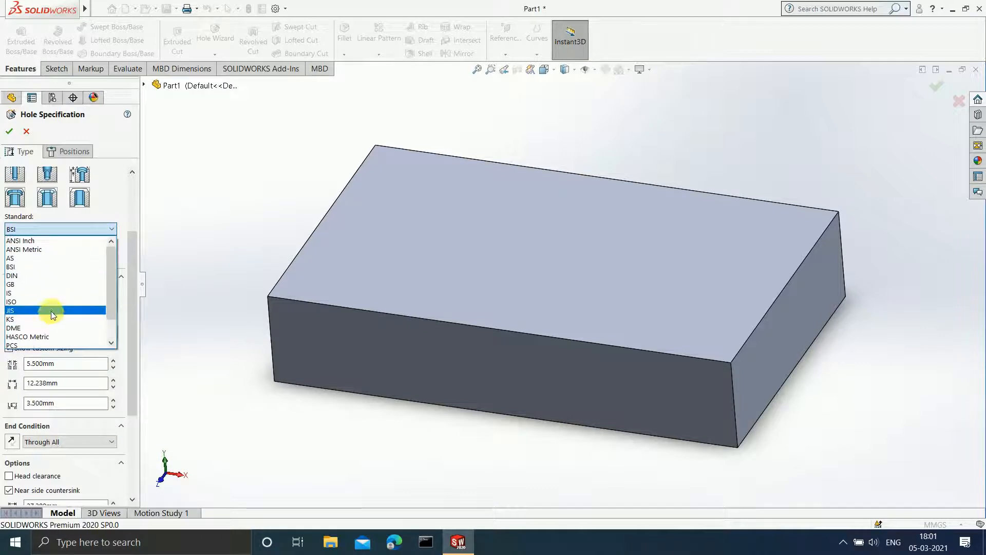
click(42, 240)
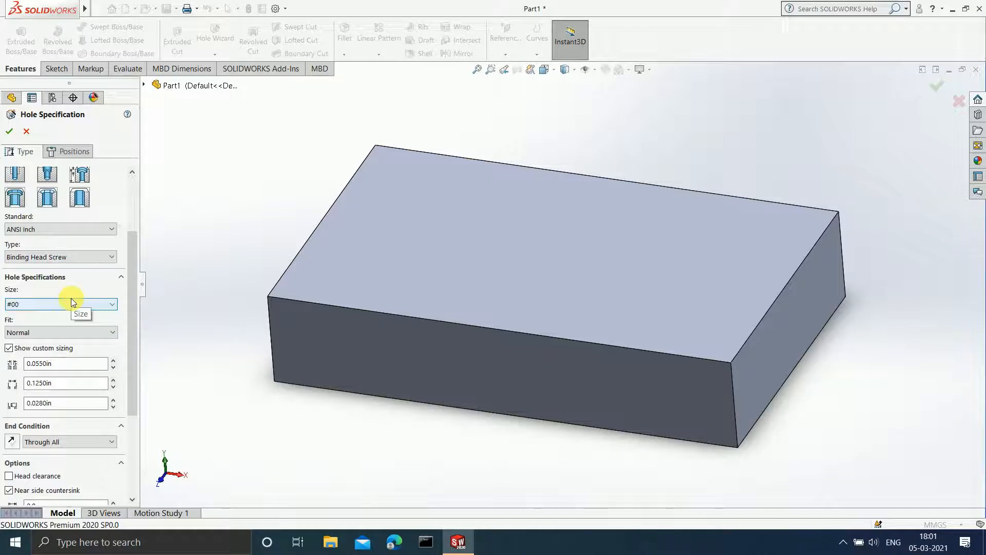
click(84, 307)
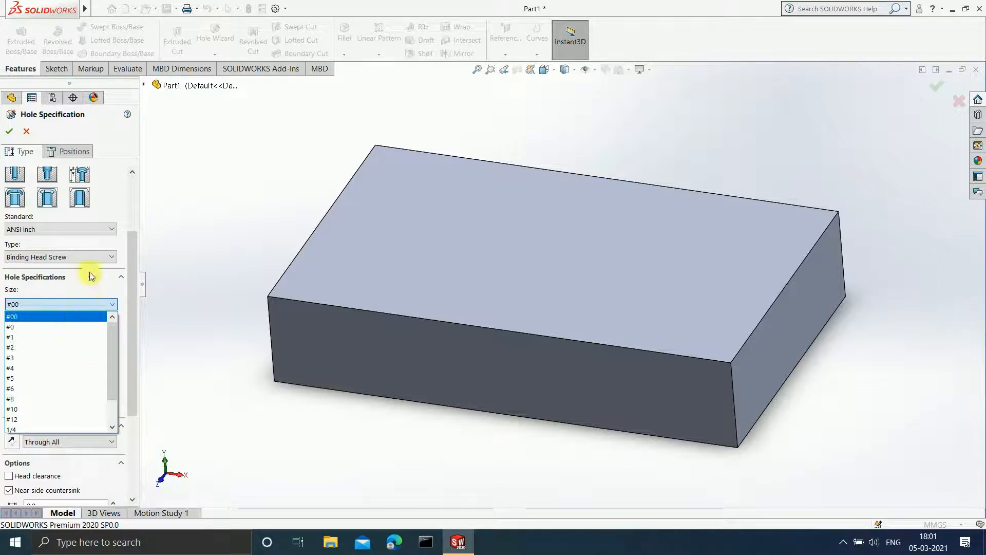
Set the hole's standard back to ANSI Metric and its size to M14.
click(89, 229)
click(88, 229)
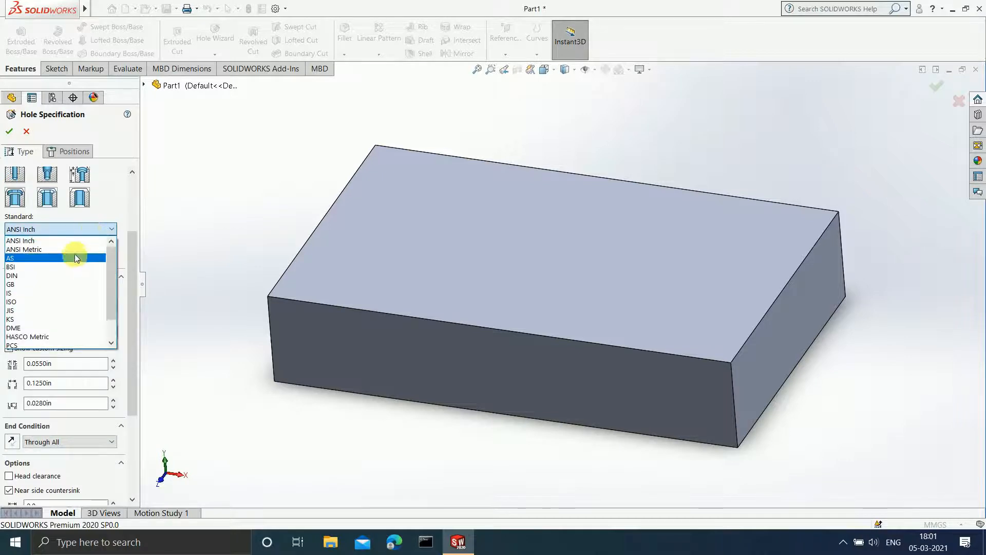
click(74, 249)
click(88, 306)
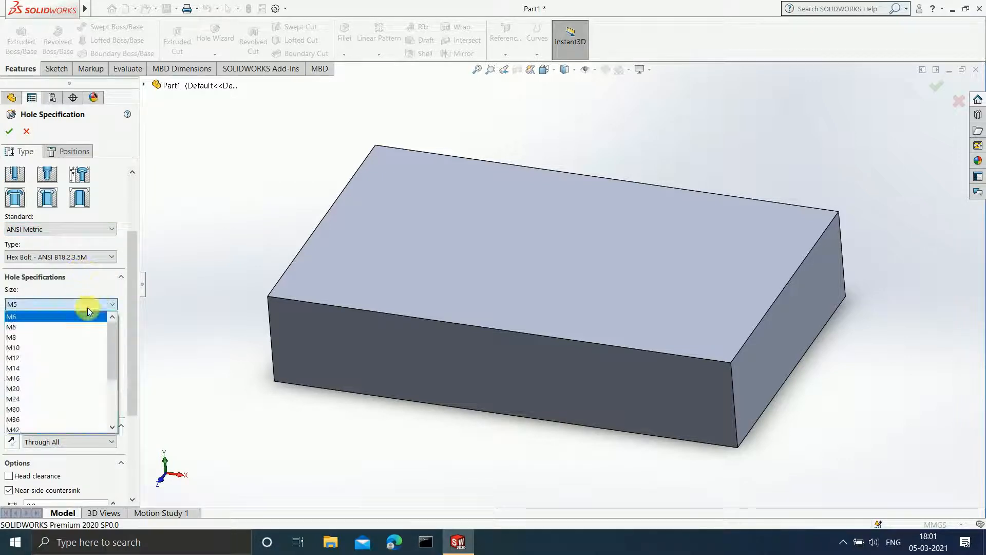
click(45, 367)
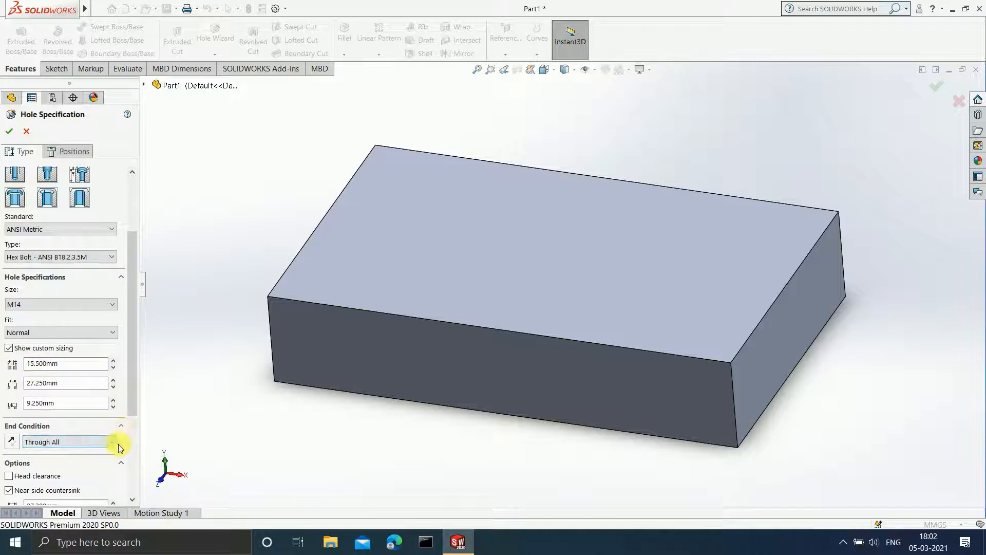
Place one hole position on the block's top face using a 3D sketch.
click(67, 153)
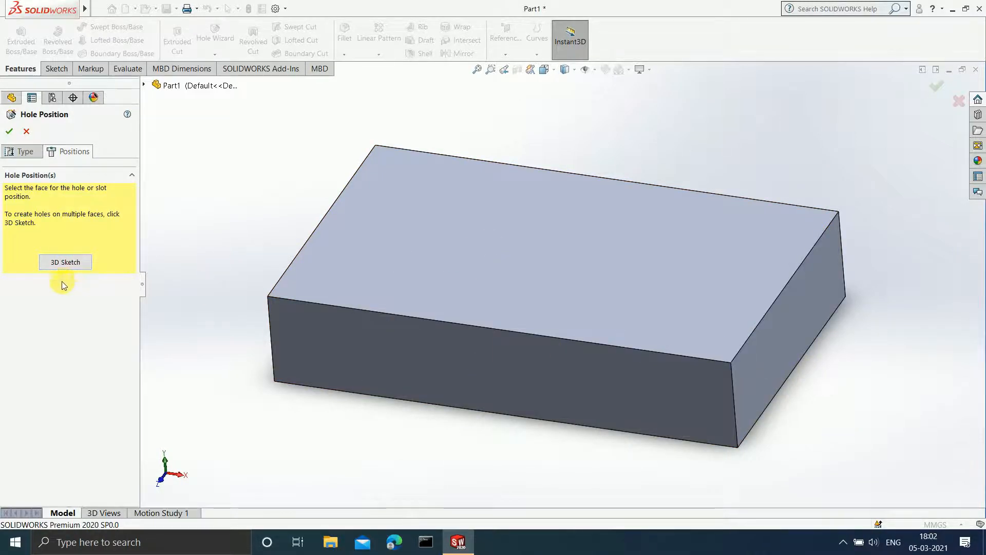
click(65, 262)
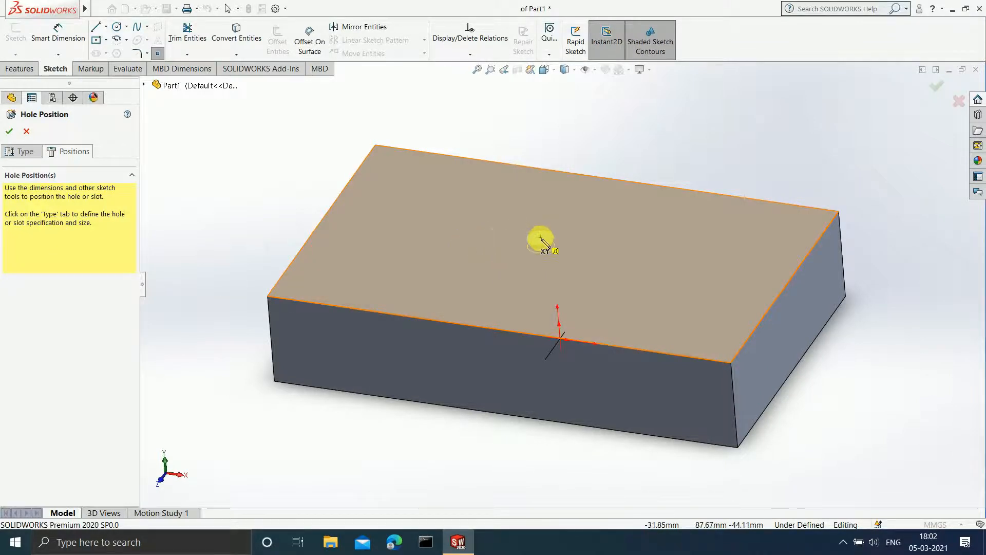
click(490, 228)
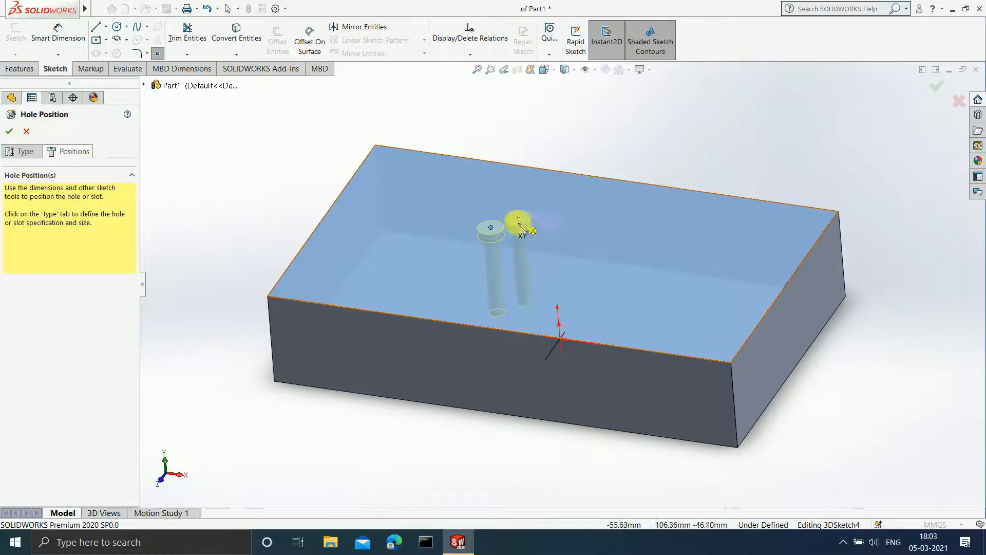
Dimension the hole's centre point 150 mm from the left short edge of the block's top face.
click(72, 42)
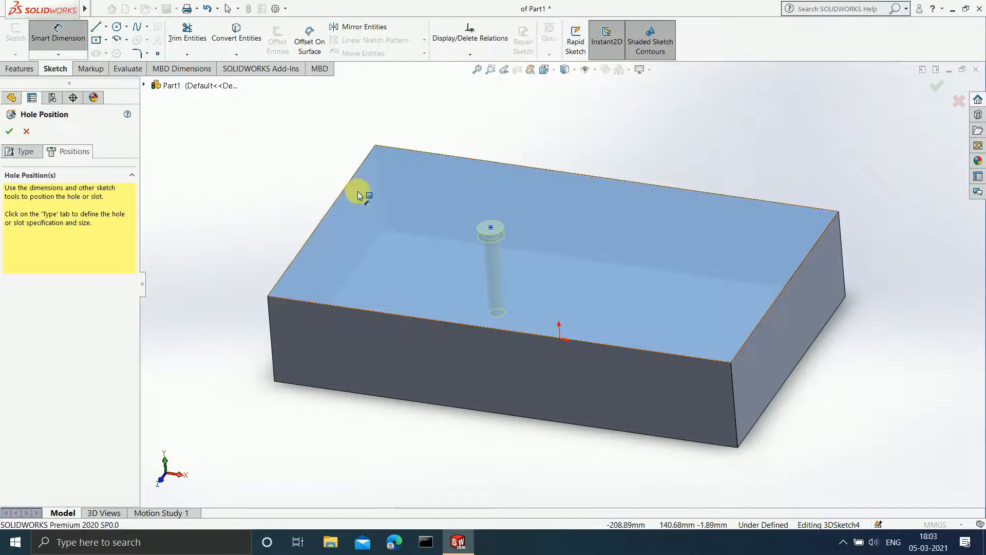
click(339, 198)
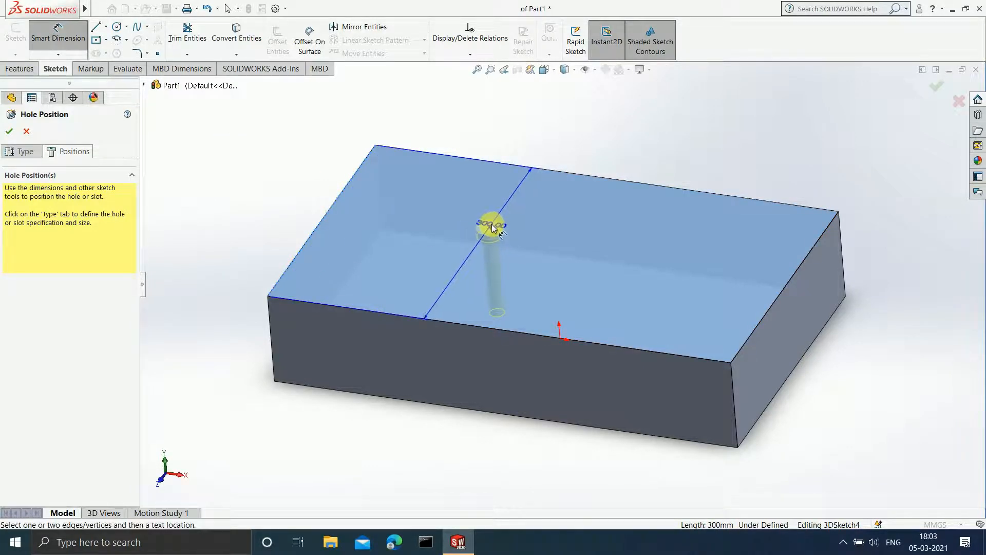
click(490, 229)
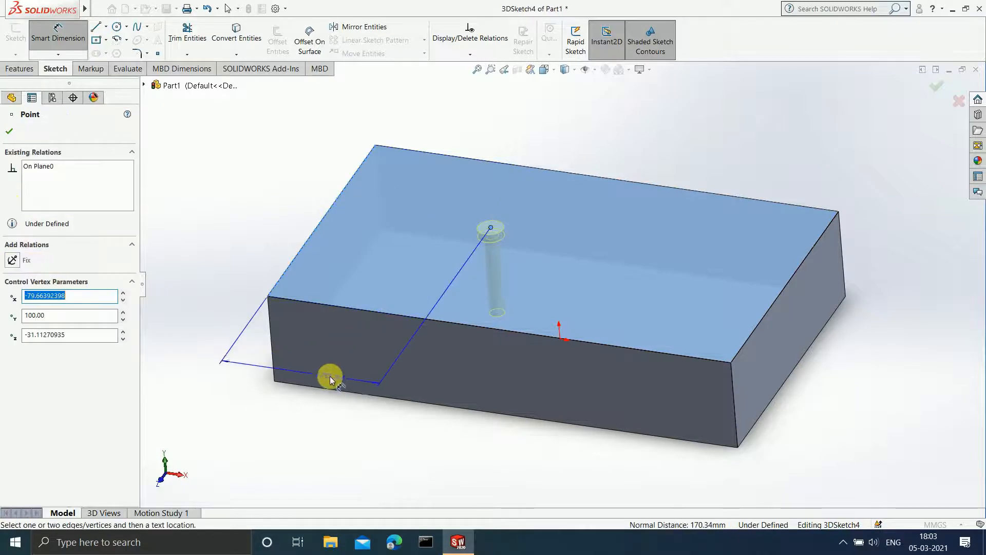
click(330, 380)
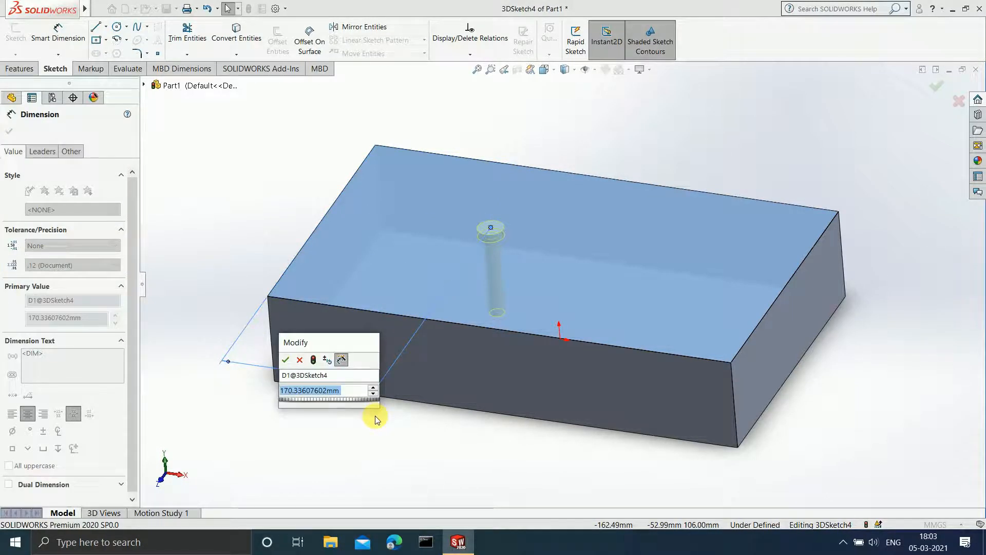
text(150)
key(Return)
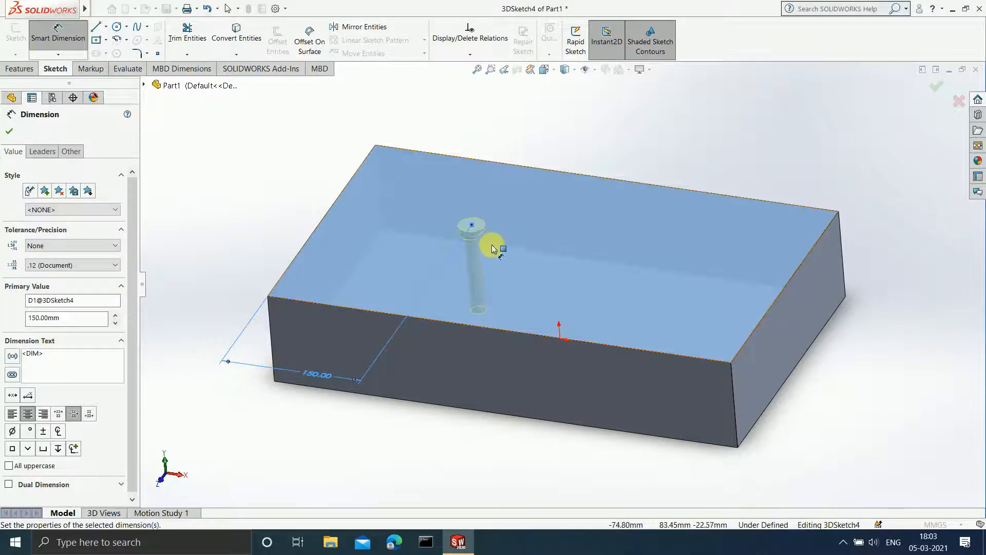
Dimension the hole's centre point 150 mm from the front long edge of the block's top face.
click(471, 225)
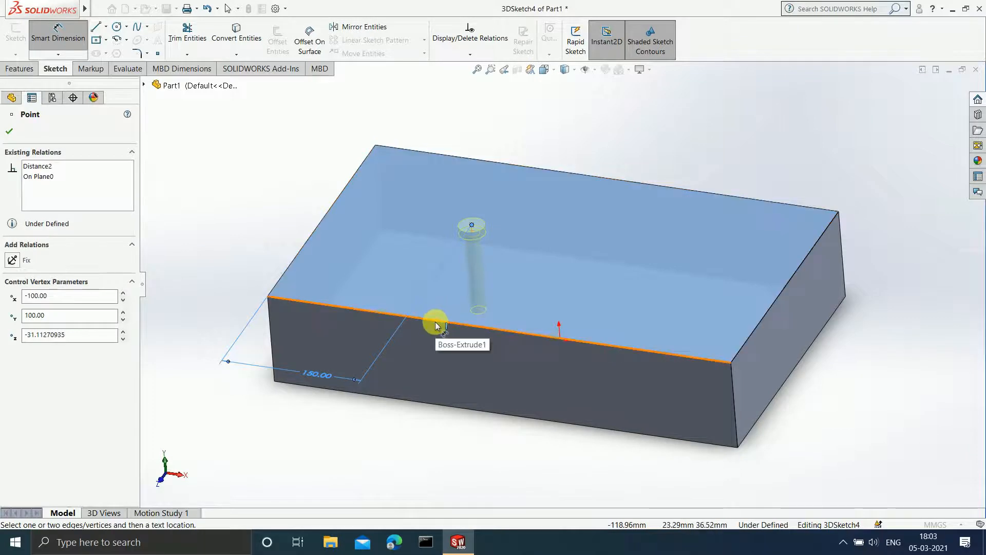
click(435, 325)
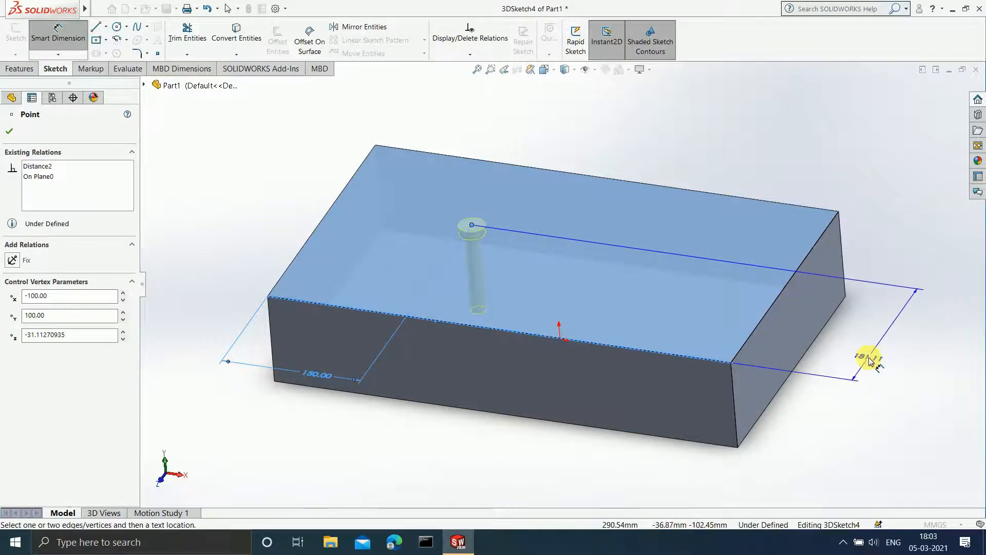
click(870, 361)
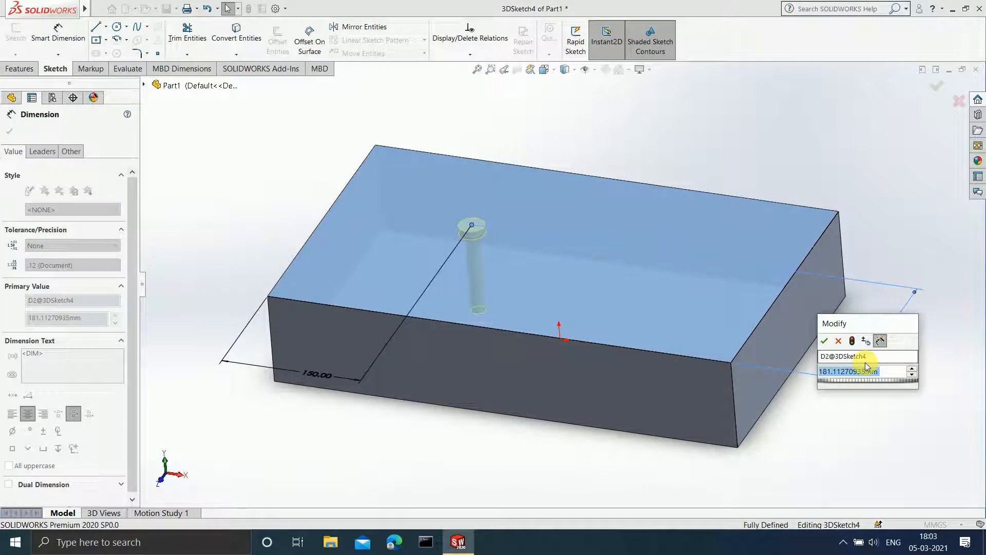
text(150)
key(Return)
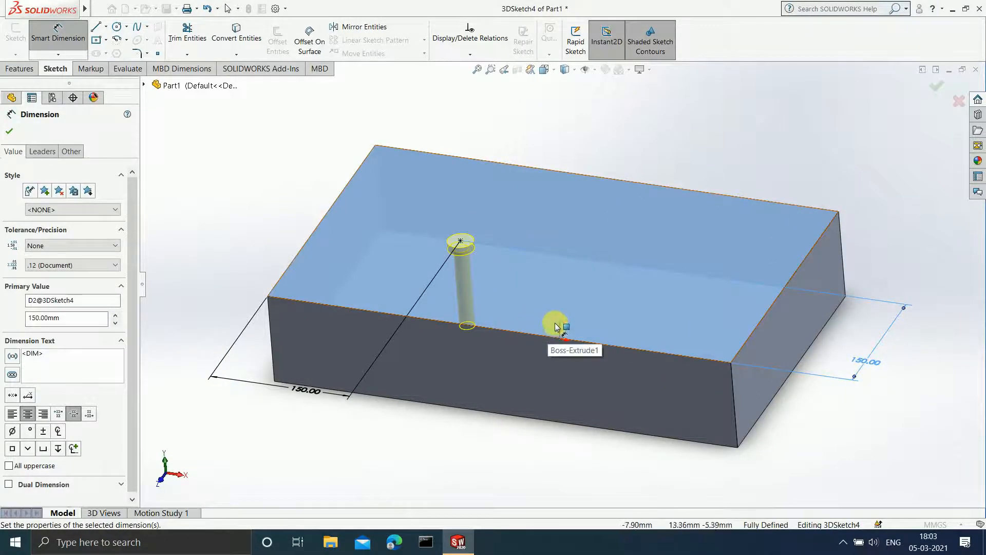
Accept the dimensioned hole position and create the M14 counterbore hole in the block.
click(8, 132)
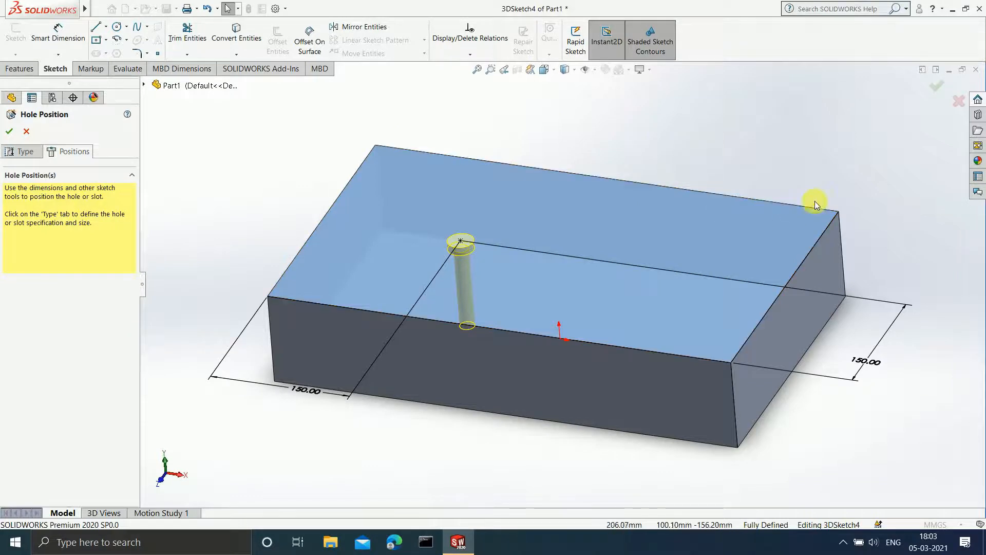
click(936, 91)
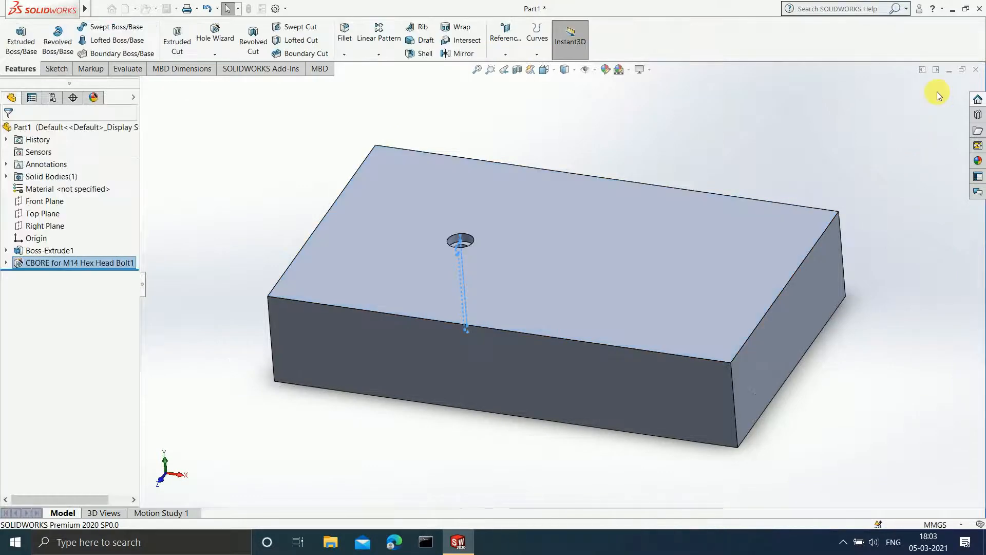
Open the M14 counterbore hole feature for editing.
scroll(494, 263, down, 3)
middle_drag(486, 282, 453, 313)
middle_drag(512, 242, 516, 287)
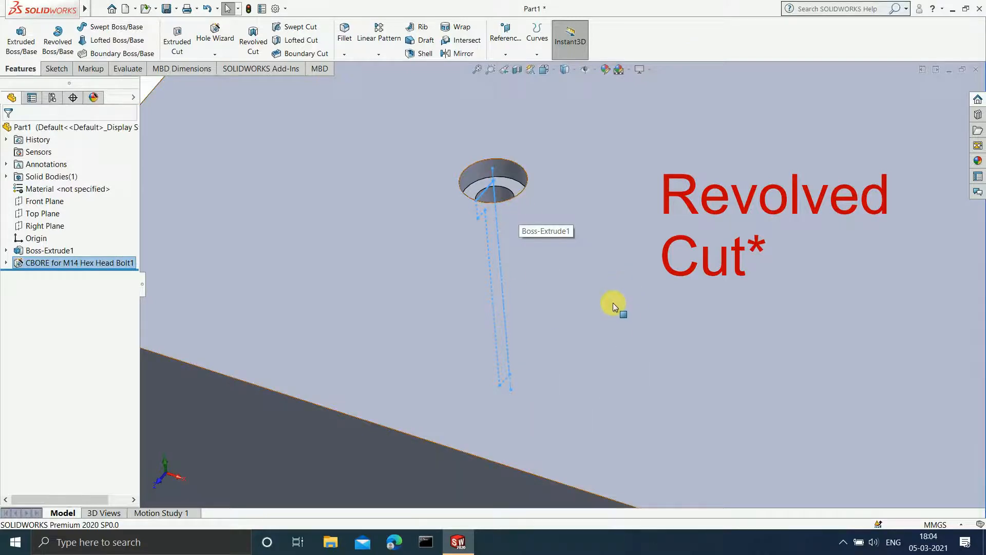
middle_drag(426, 297, 425, 354)
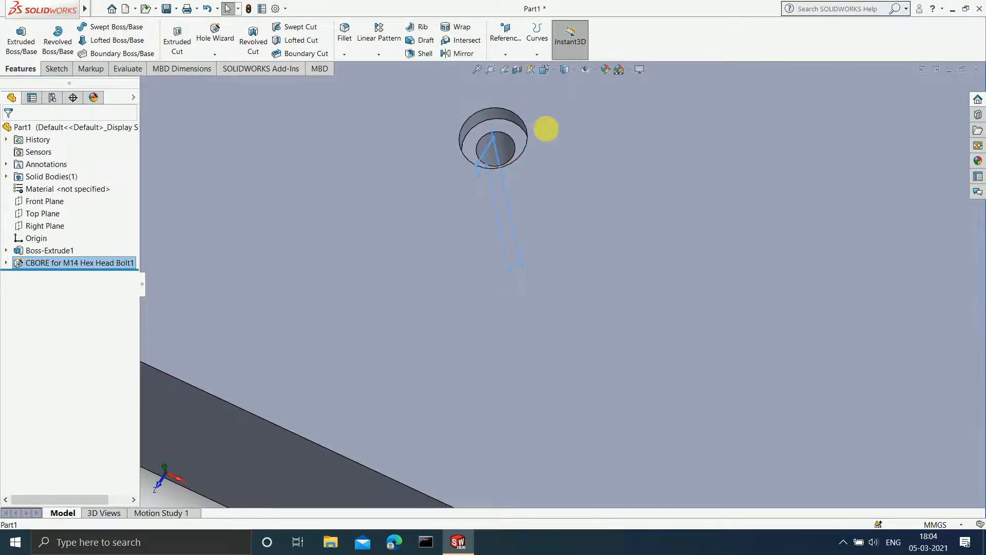
right_click(71, 263)
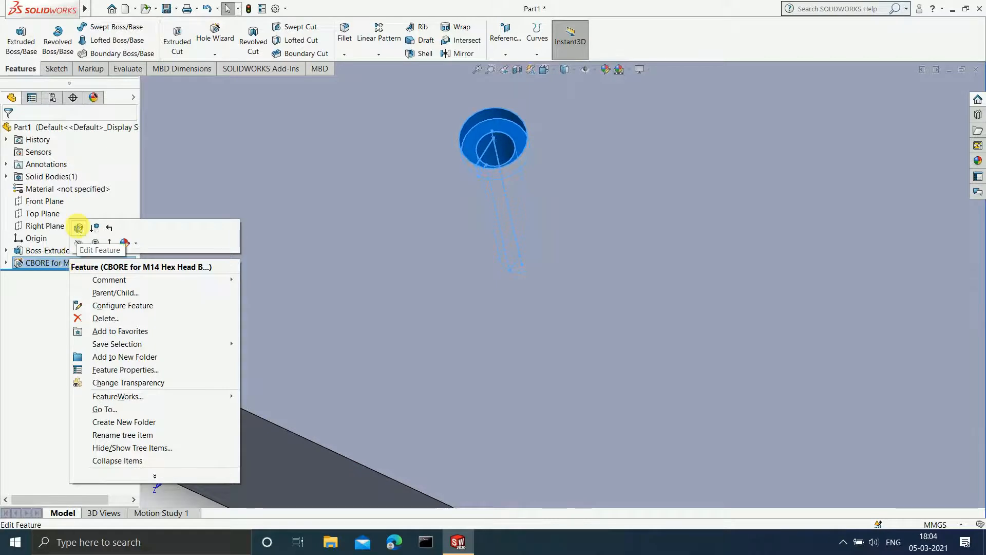
click(78, 228)
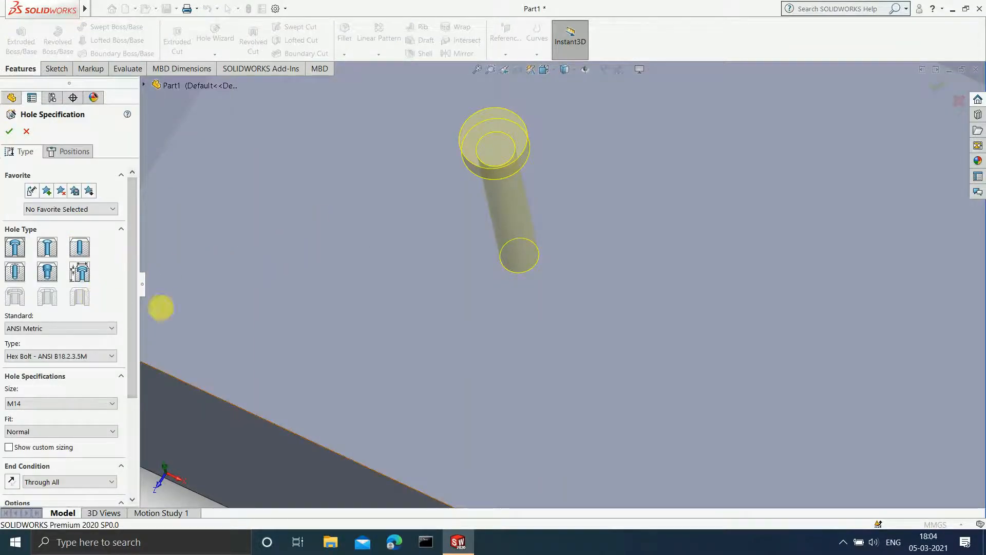
Examine the through-all hole preview in the block from above and below.
scroll(515, 287, up, 1)
scroll(515, 287, up, 2)
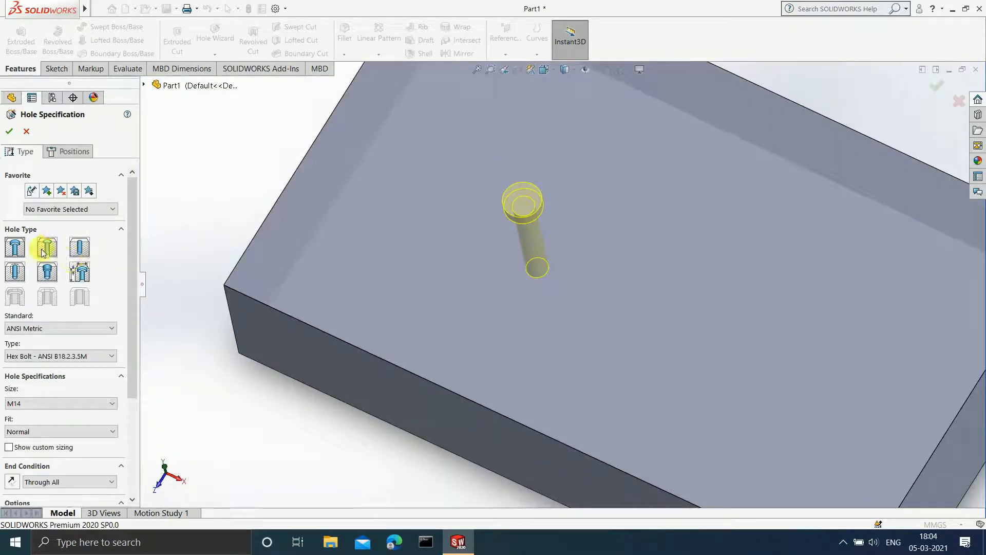
middle_drag(503, 322, 573, 358)
scroll(574, 359, up, 2)
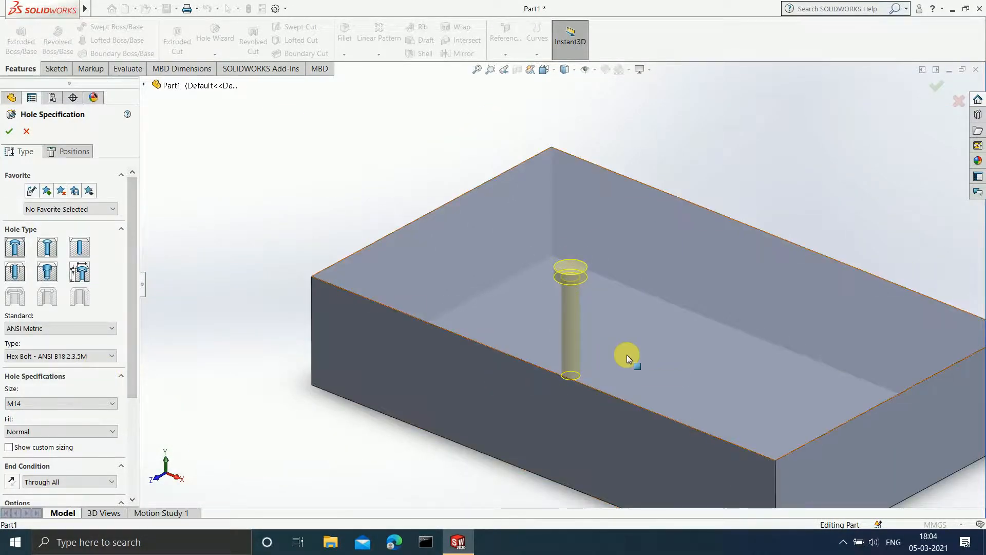
middle_drag(627, 355, 627, 380)
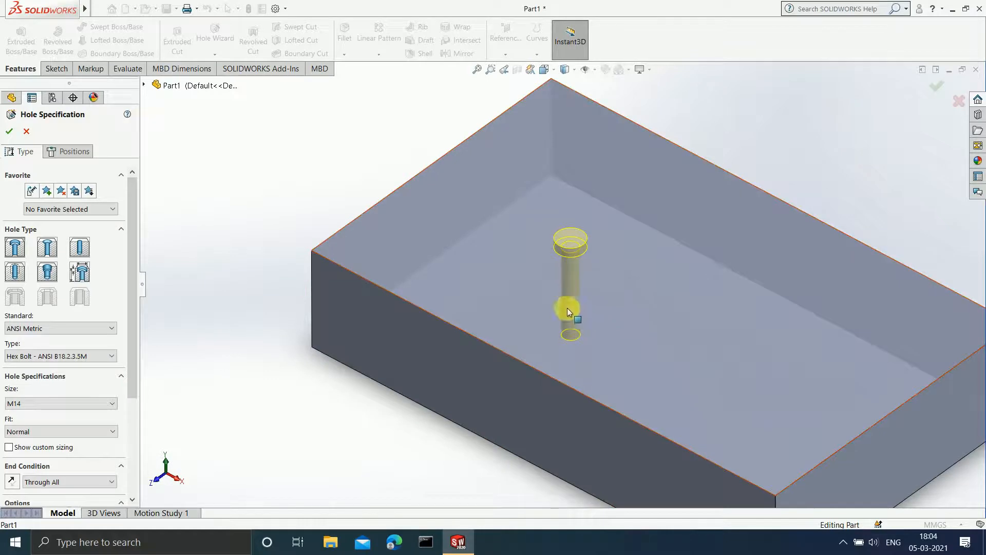
middle_drag(588, 319, 599, 207)
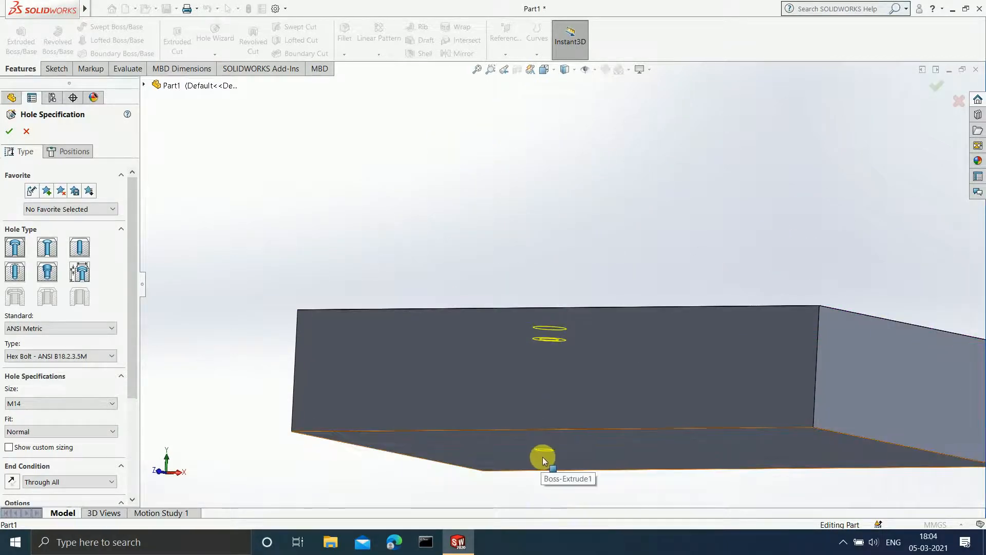
middle_drag(590, 414, 608, 451)
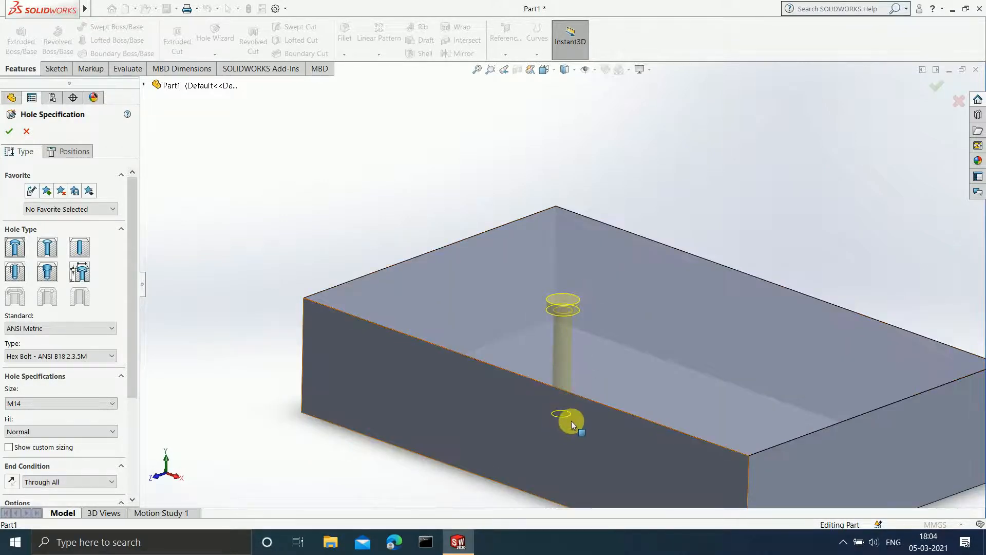
middle_drag(568, 418, 590, 359)
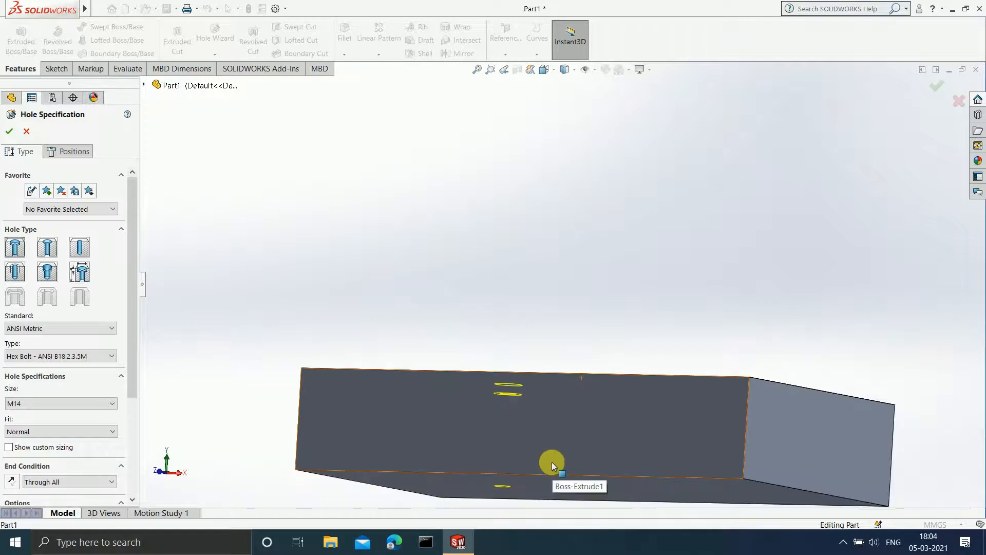
middle_drag(551, 462, 527, 457)
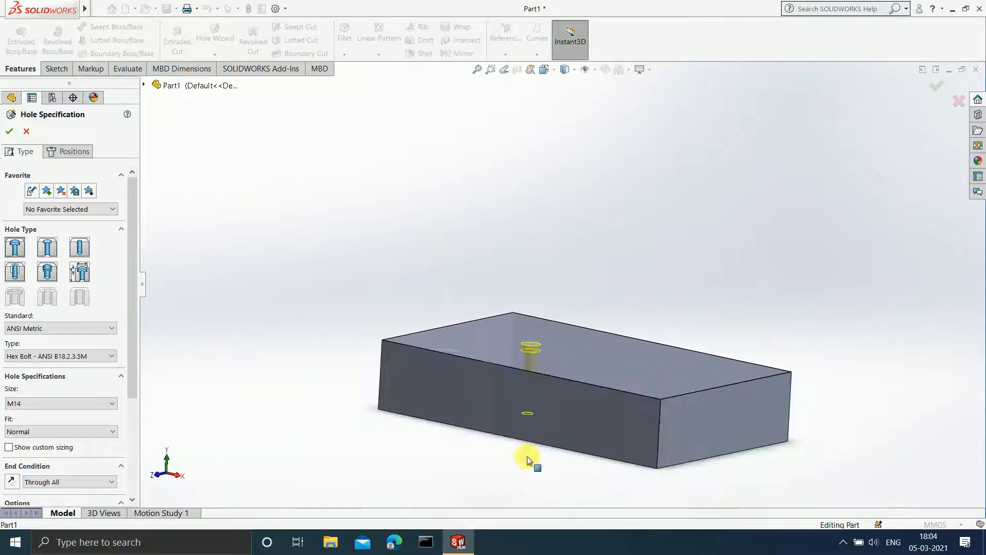
middle_drag(528, 408, 528, 456)
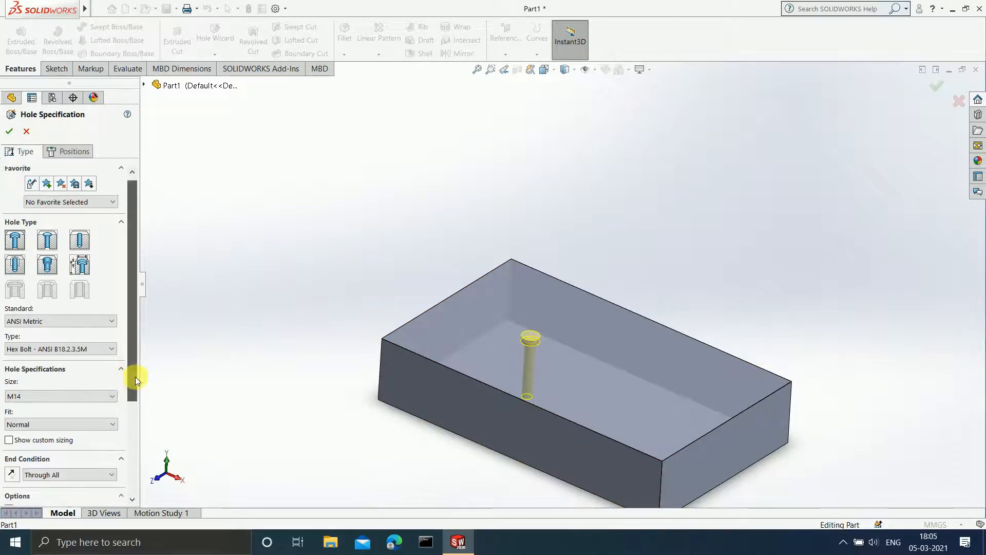
Set the counterbore hole's end condition to Blind with a 50 mm depth, measured up to the drill tip.
drag(135, 377, 137, 435)
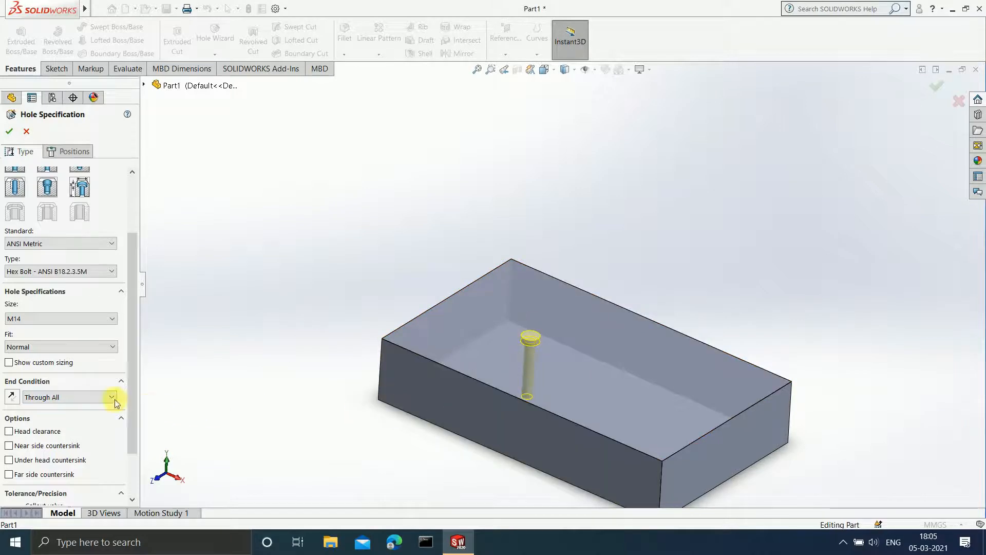
click(85, 396)
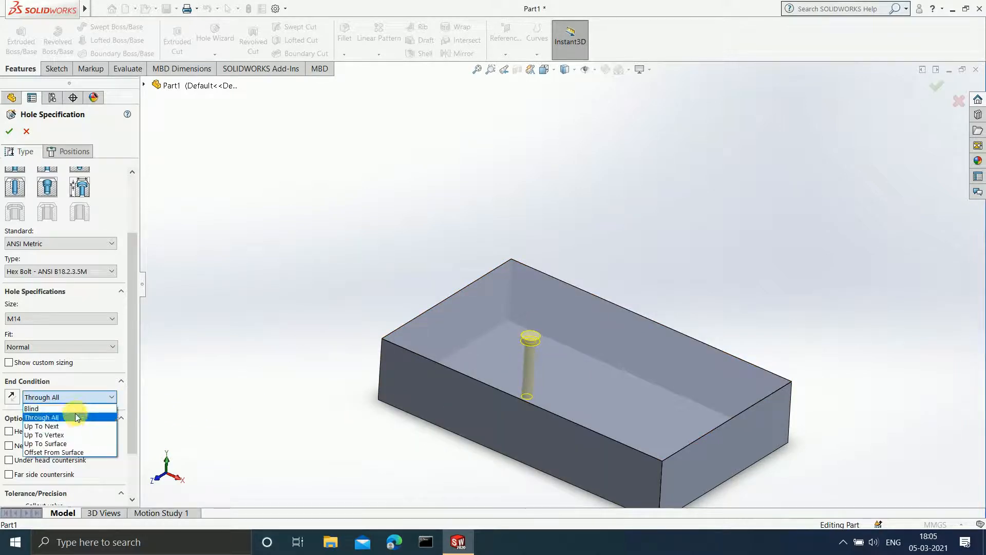
click(75, 409)
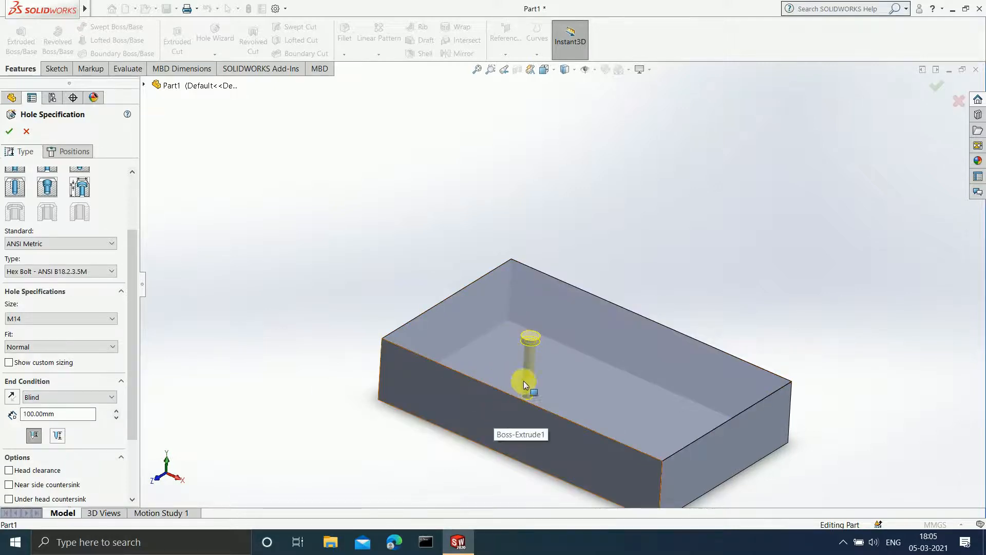
click(62, 420)
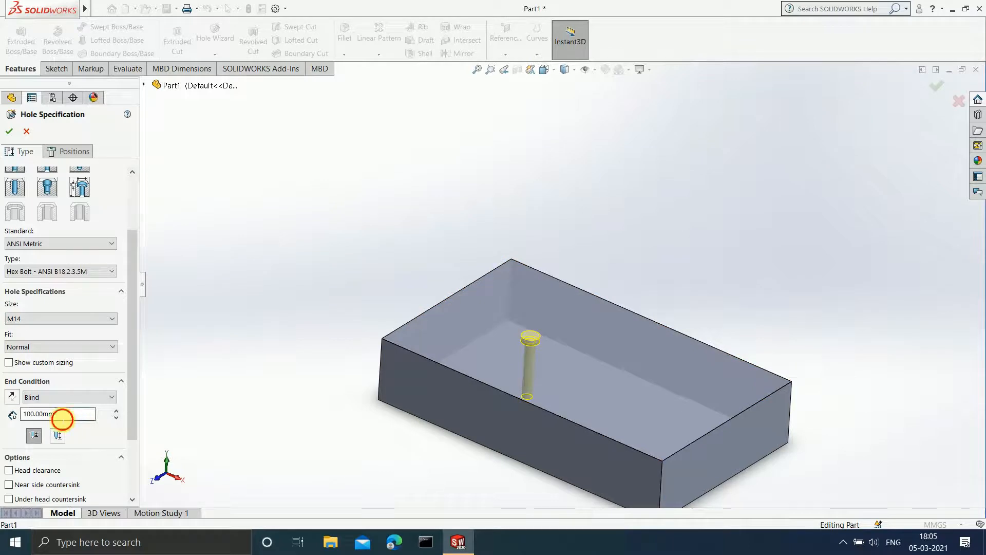
double_click(62, 419)
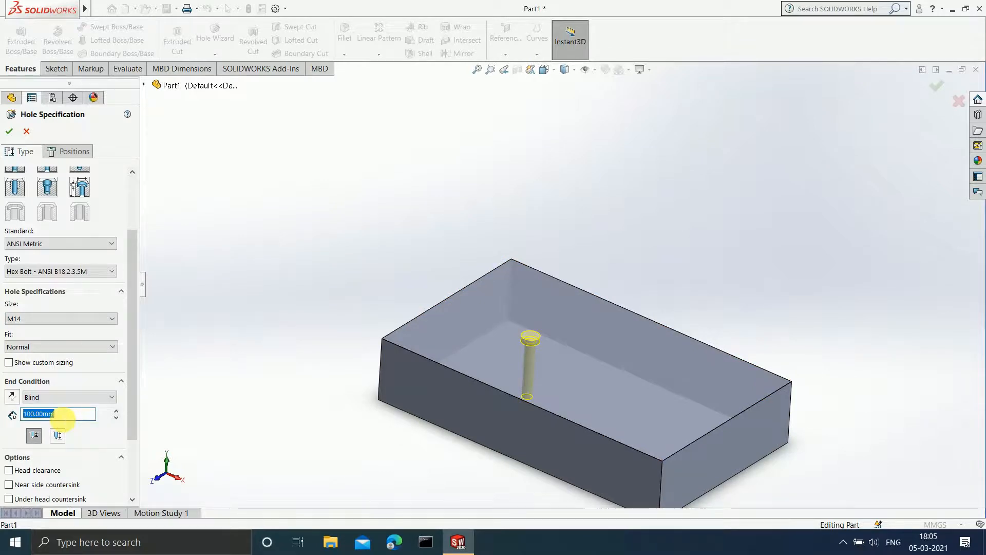
text(5)
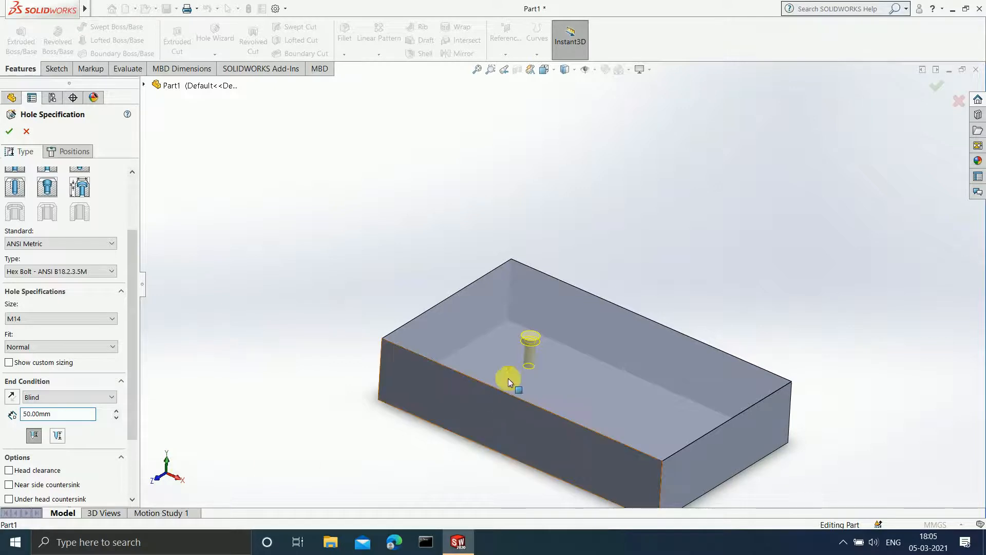
scroll(559, 373, down, 5)
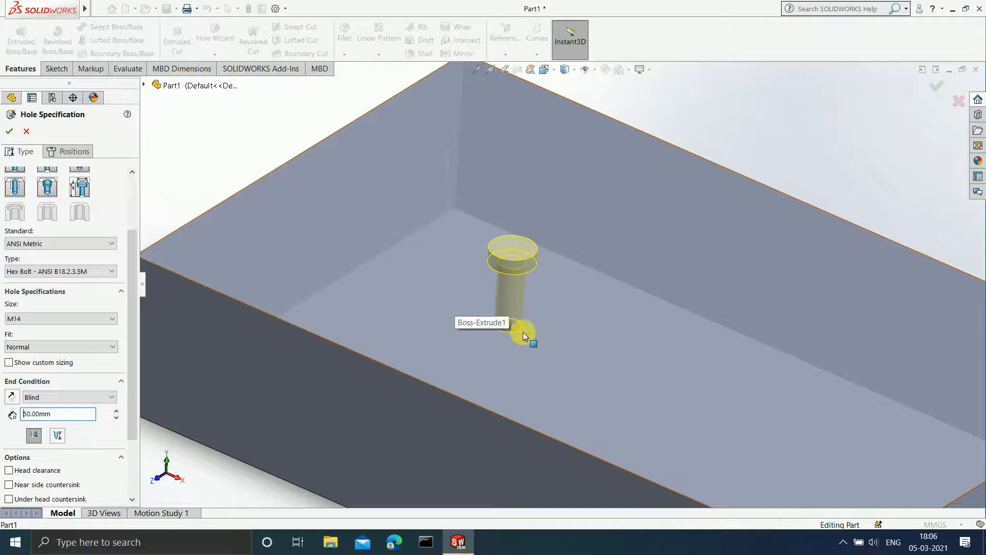
middle_drag(516, 361, 523, 340)
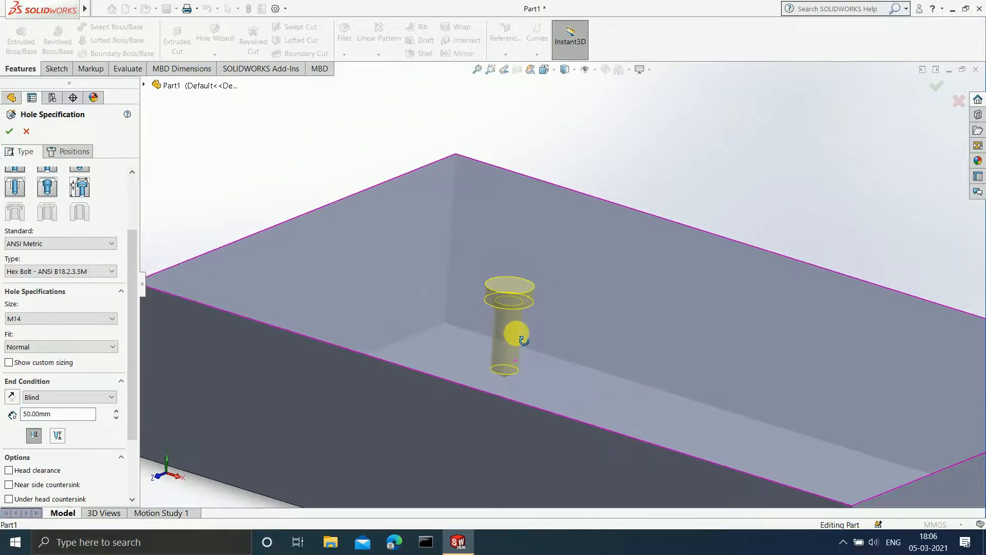
click(57, 435)
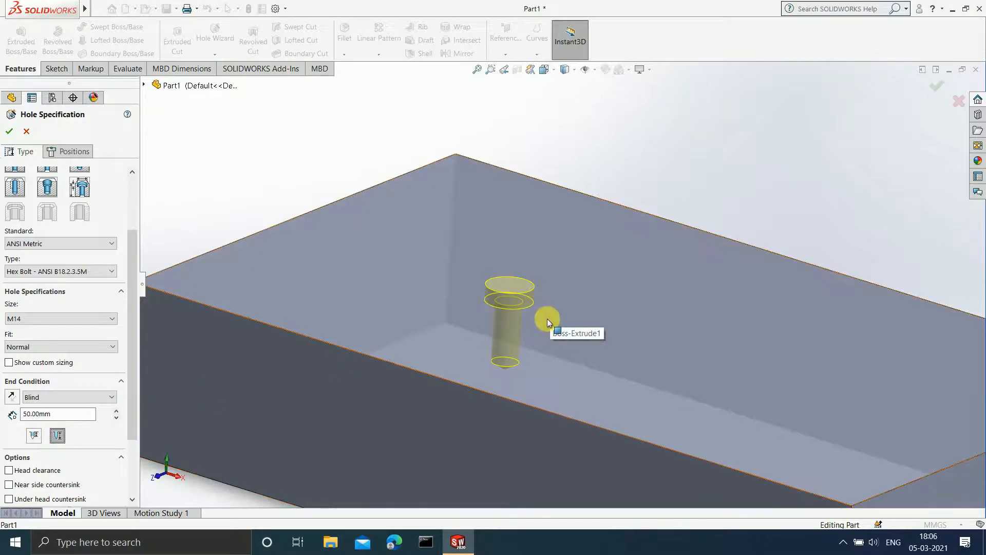
scroll(548, 319, down, 3)
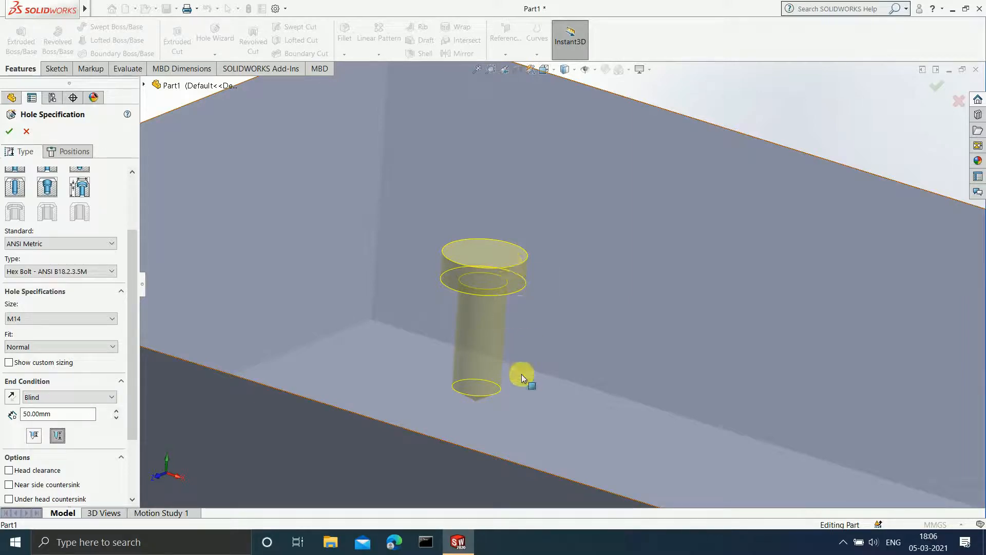
Change the counterbore hole's end condition to Up To Next and check the preview's extent.
click(96, 396)
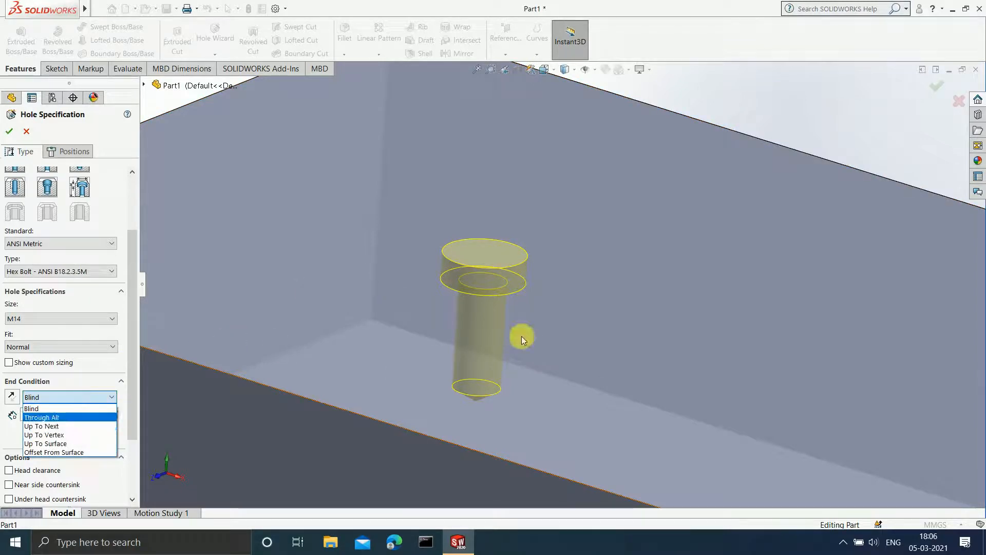
scroll(576, 364, up, 5)
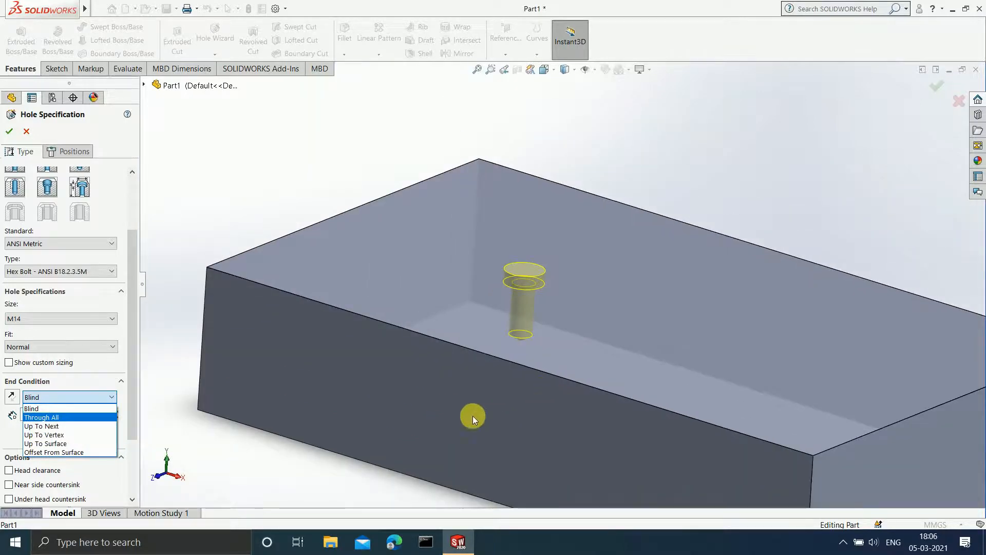
click(76, 425)
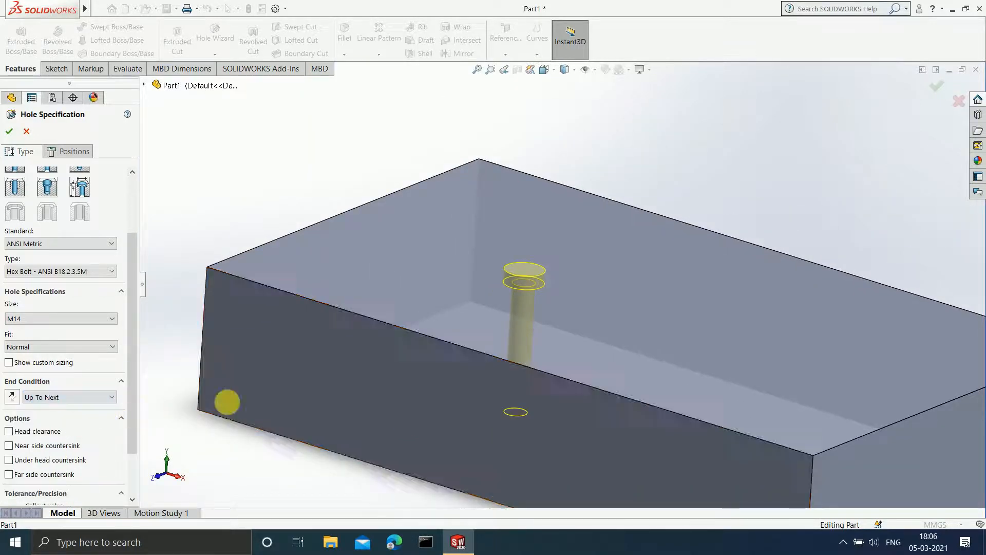
middle_drag(226, 402, 520, 383)
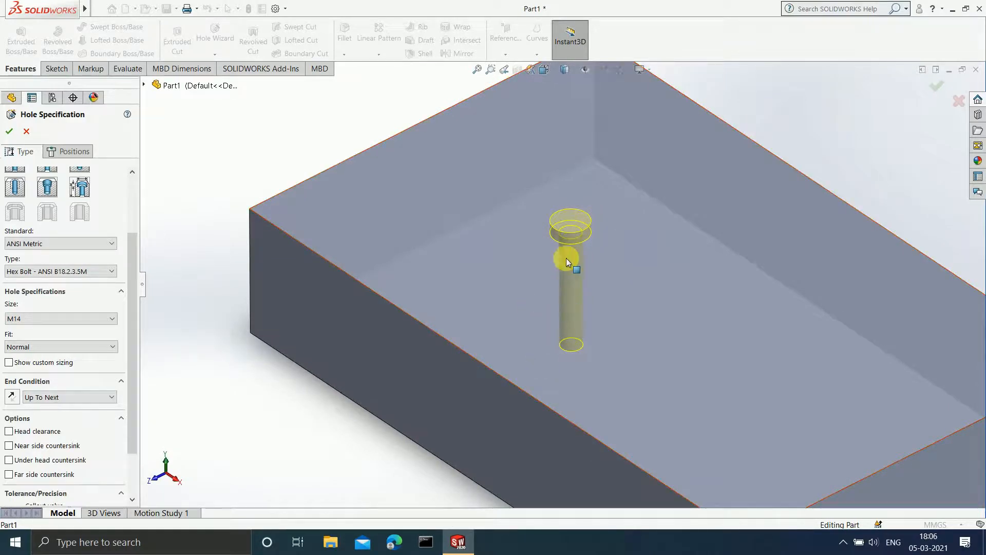
Change the hole's end condition to Up To Vertex, using the block's front-right bottom corner as the vertex.
click(80, 397)
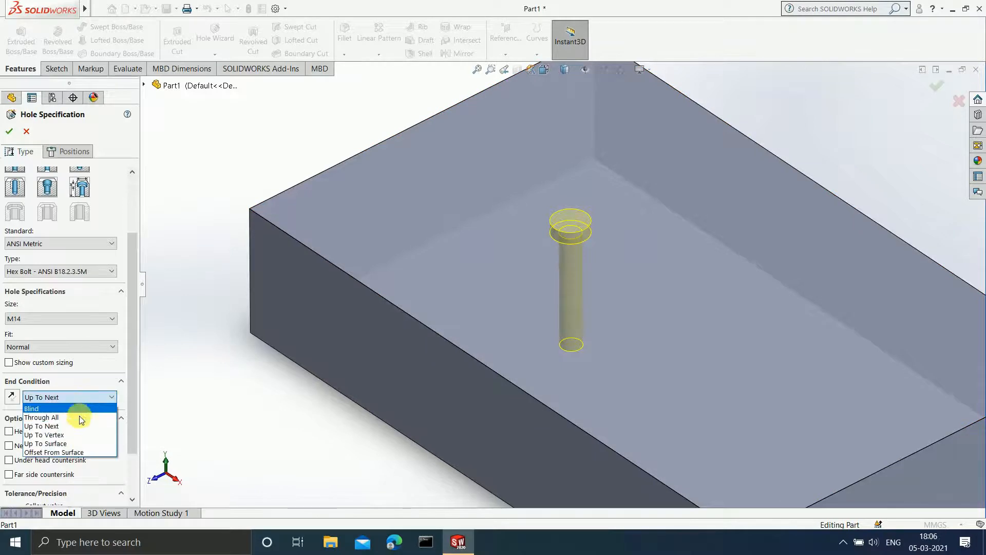
click(72, 436)
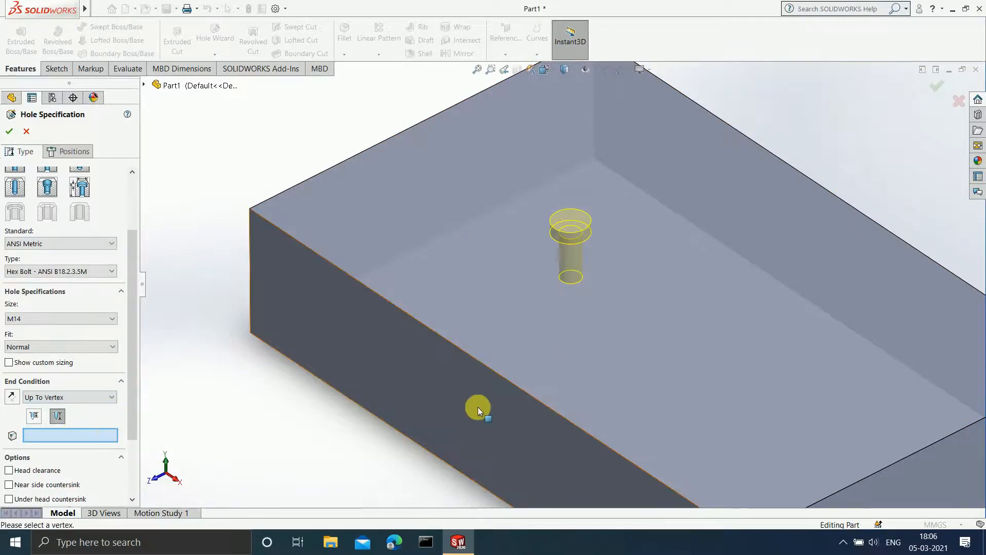
scroll(449, 488, up, 2)
middle_drag(442, 464, 455, 370)
click(745, 369)
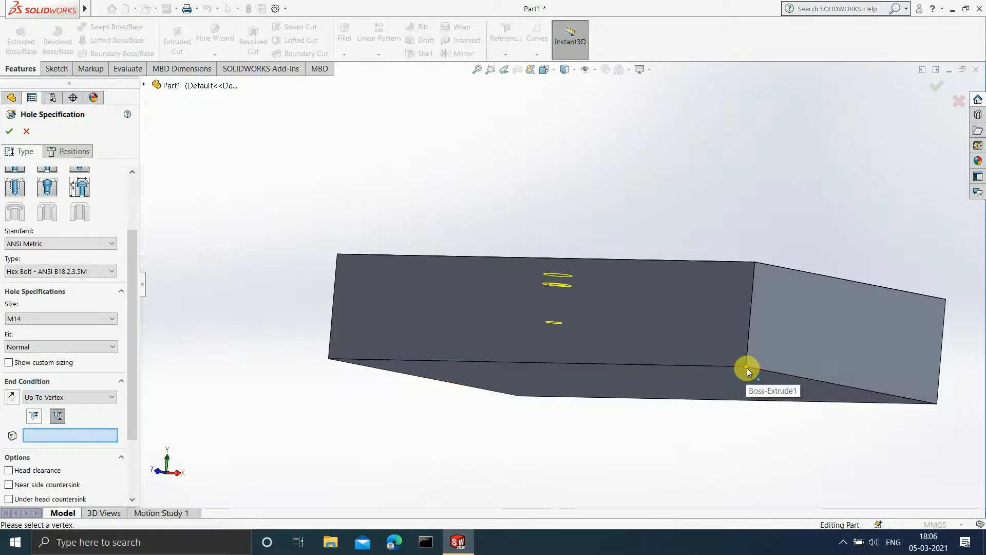
middle_drag(689, 414, 609, 369)
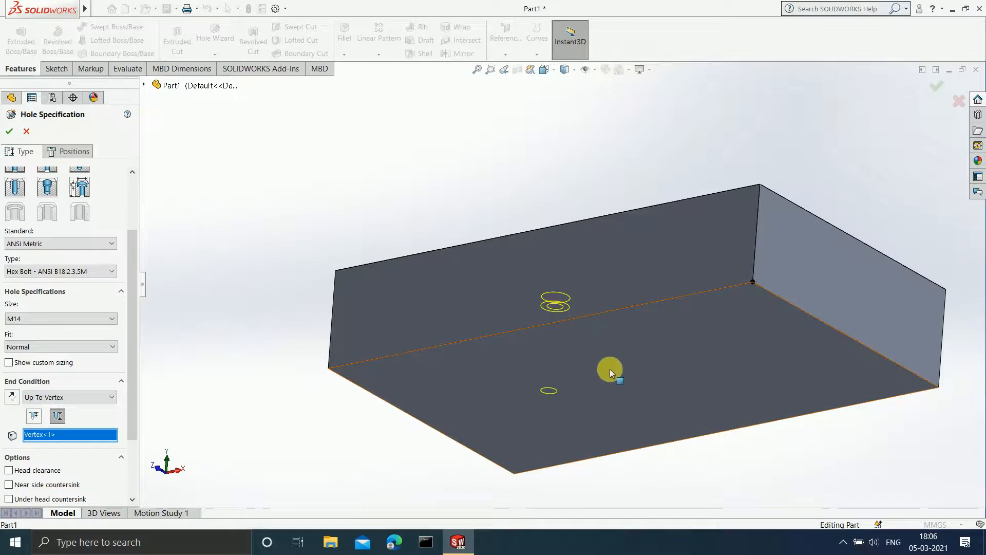
middle_drag(750, 334, 733, 425)
middle_drag(626, 417, 665, 339)
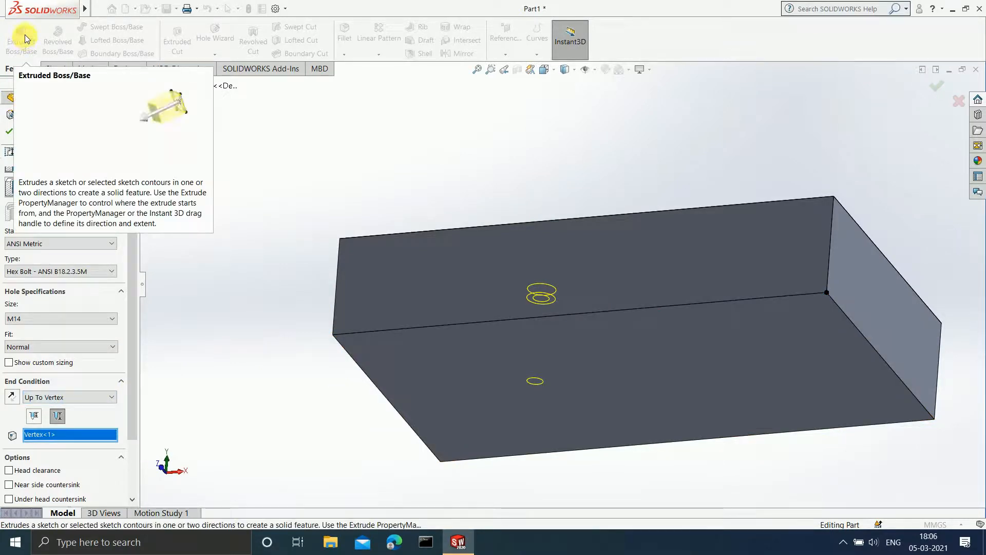
Change the hole's end condition to Offset From Surface, using the block's bottom face as the reference.
click(86, 394)
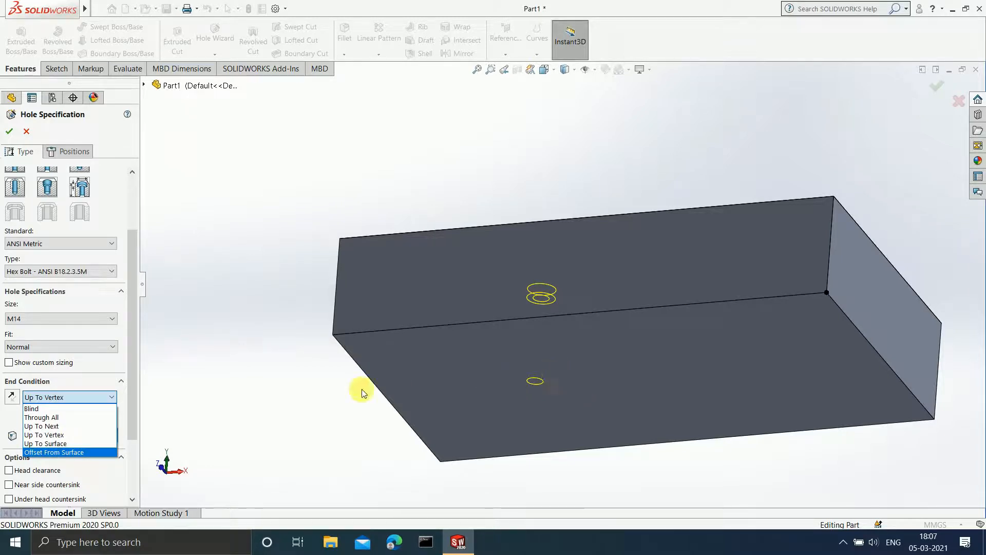
click(91, 451)
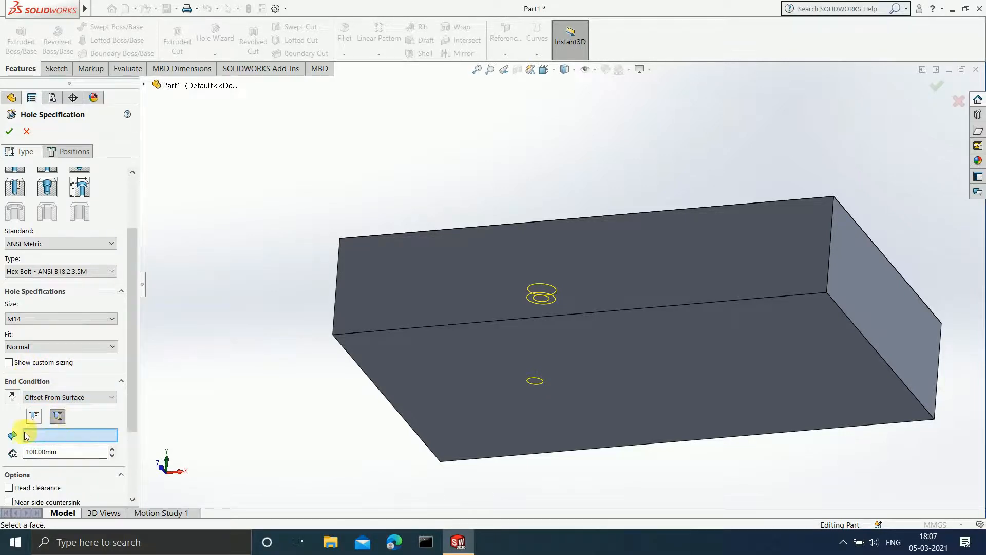
middle_drag(589, 416, 582, 443)
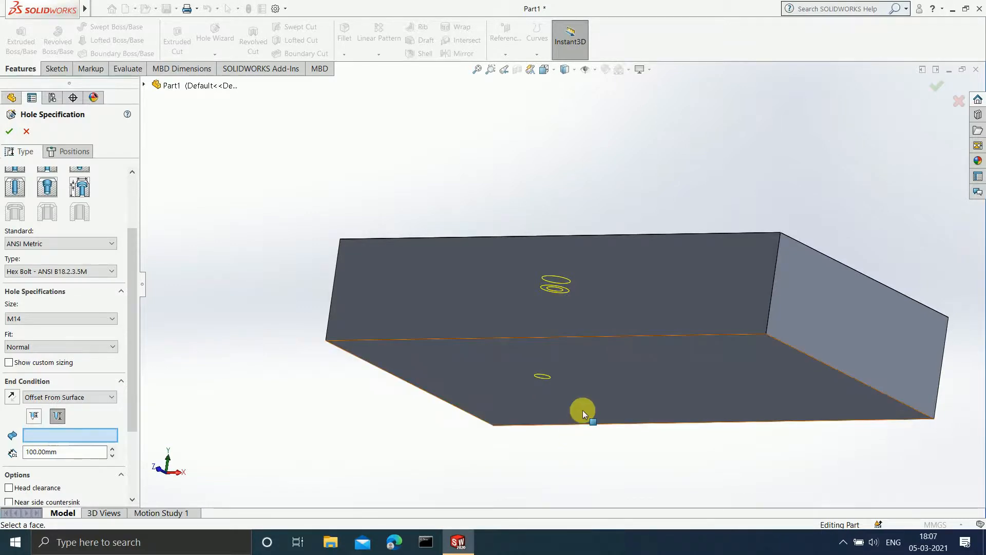
click(706, 386)
middle_drag(705, 386, 710, 429)
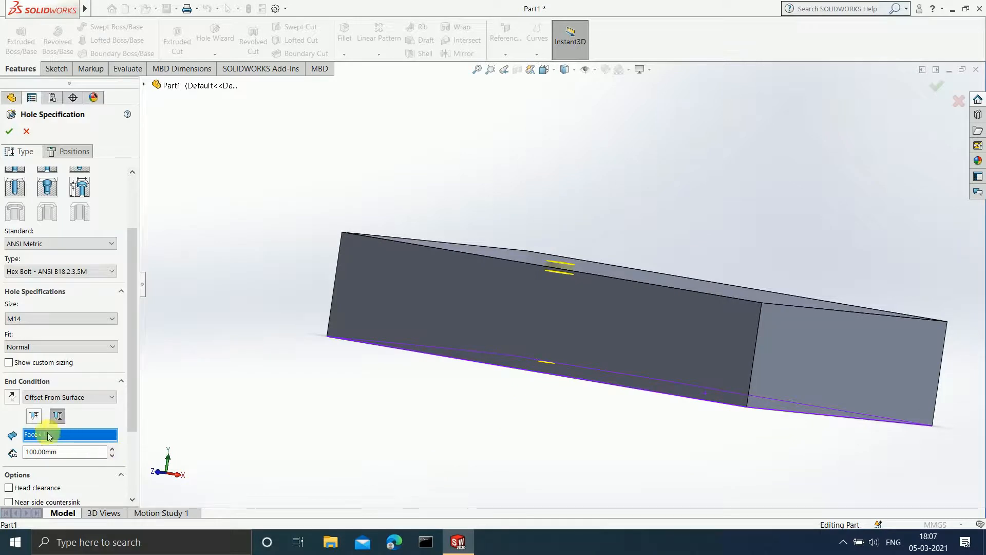
Set the hole's offset from the bottom face to 20 mm and inspect the preview.
click(56, 452)
double_click(62, 452)
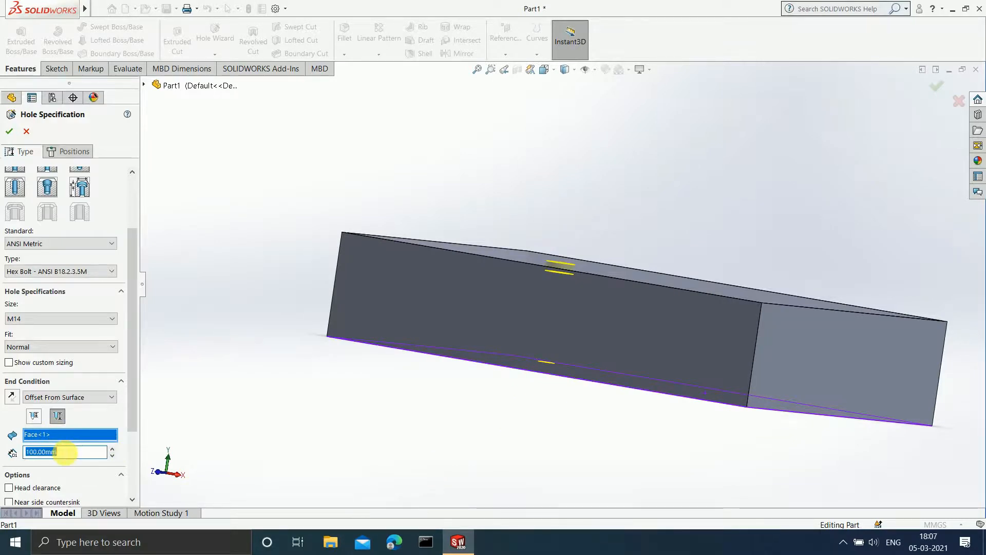
text(20)
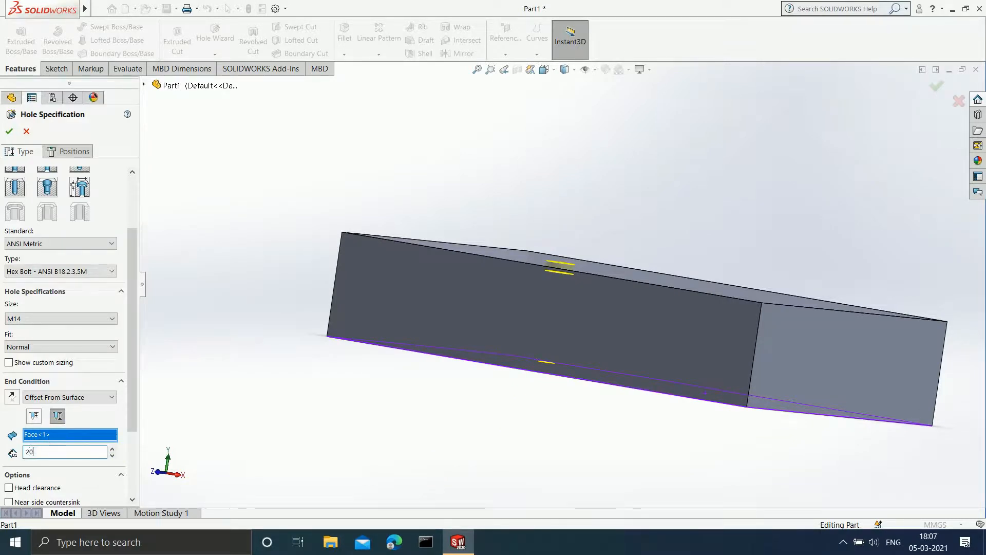
key(Return)
scroll(480, 375, down, 2)
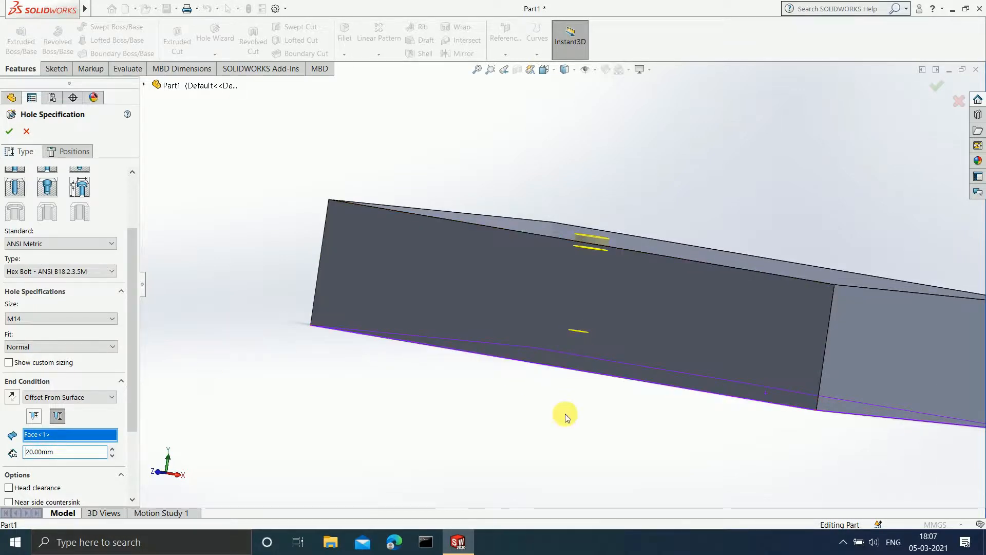
middle_drag(566, 412, 544, 395)
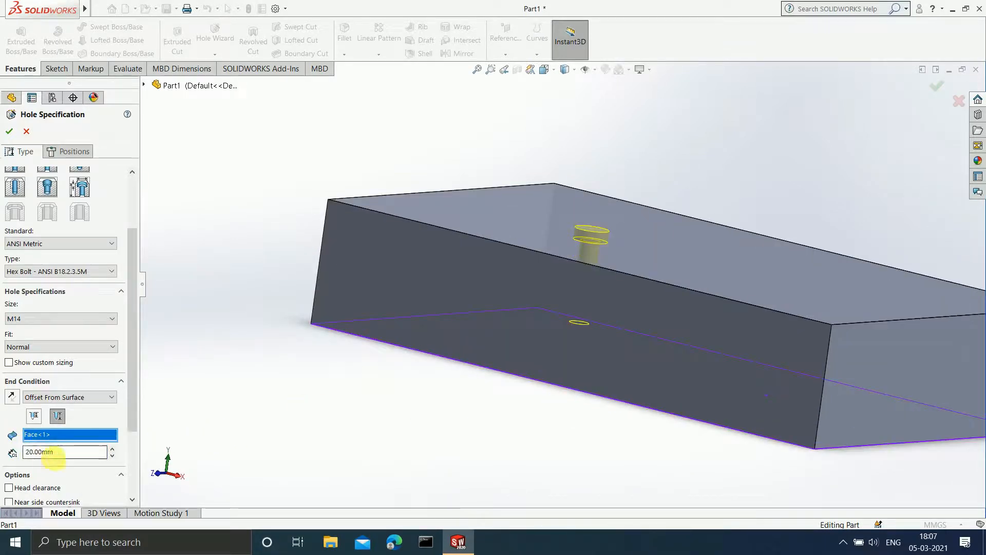
Increase the hole's offset from the bottom face to 30 mm and check the preview up close.
double_click(61, 455)
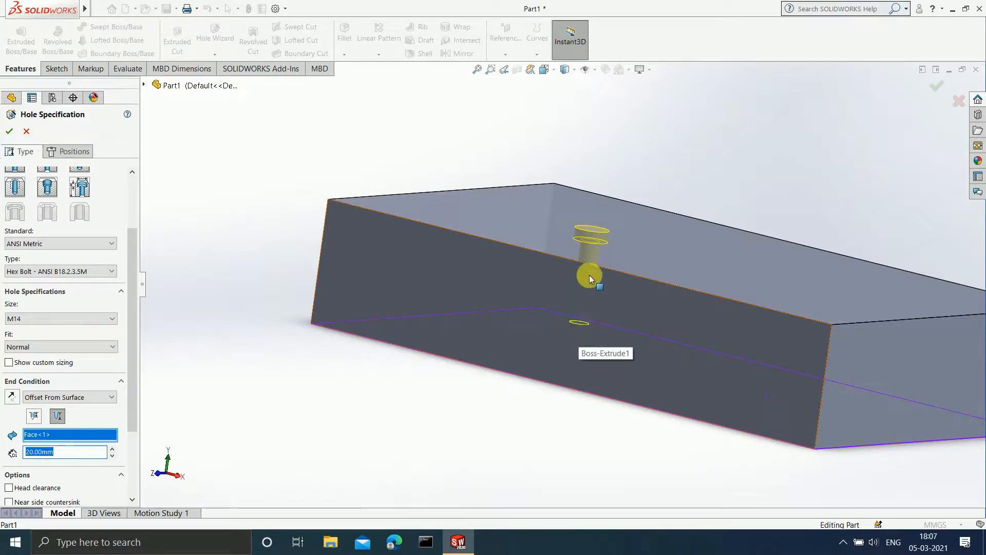
text(3)
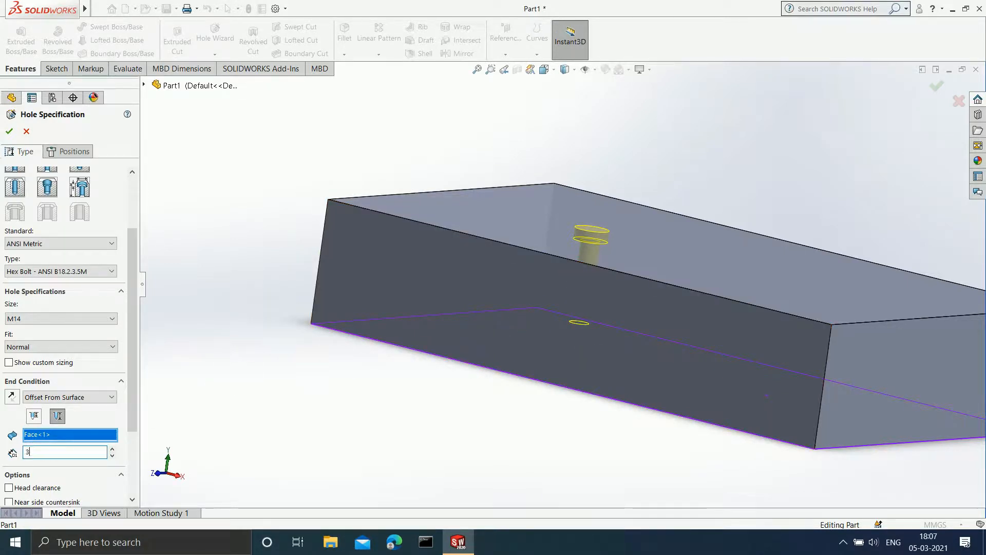
text(0)
click(307, 362)
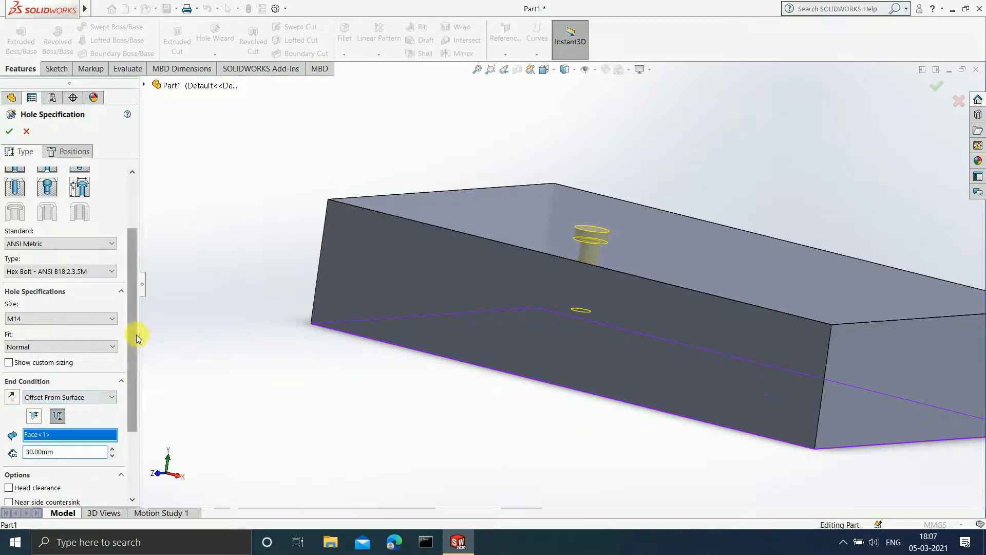
drag(136, 335, 139, 350)
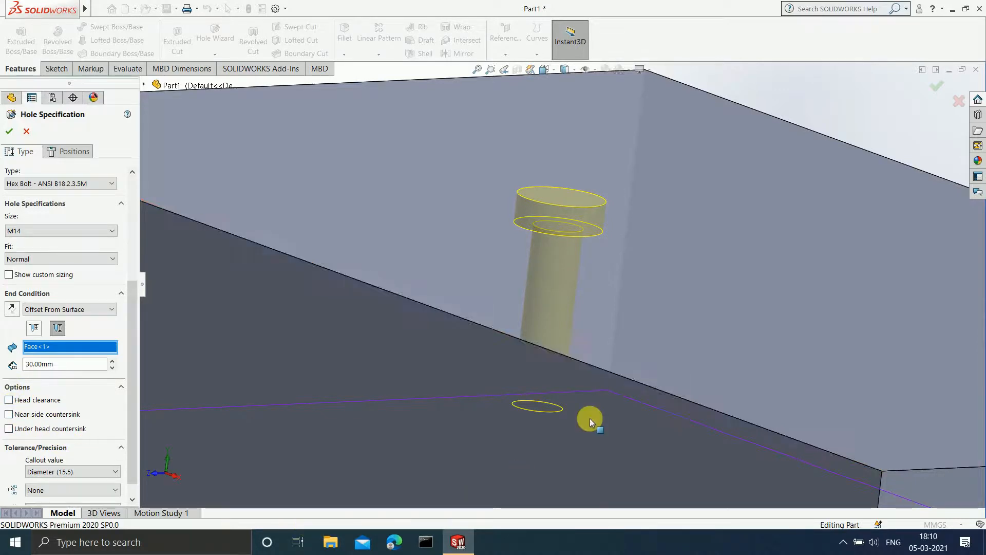
scroll(562, 316, up, 3)
scroll(562, 317, down, 2)
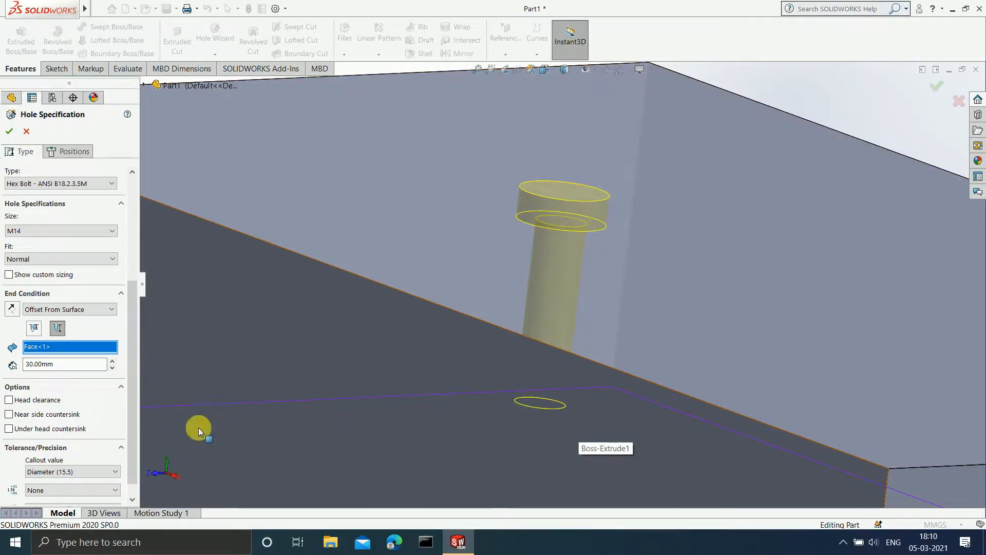
Enable head clearance for the counterbore hole and set it to 10 mm.
click(9, 400)
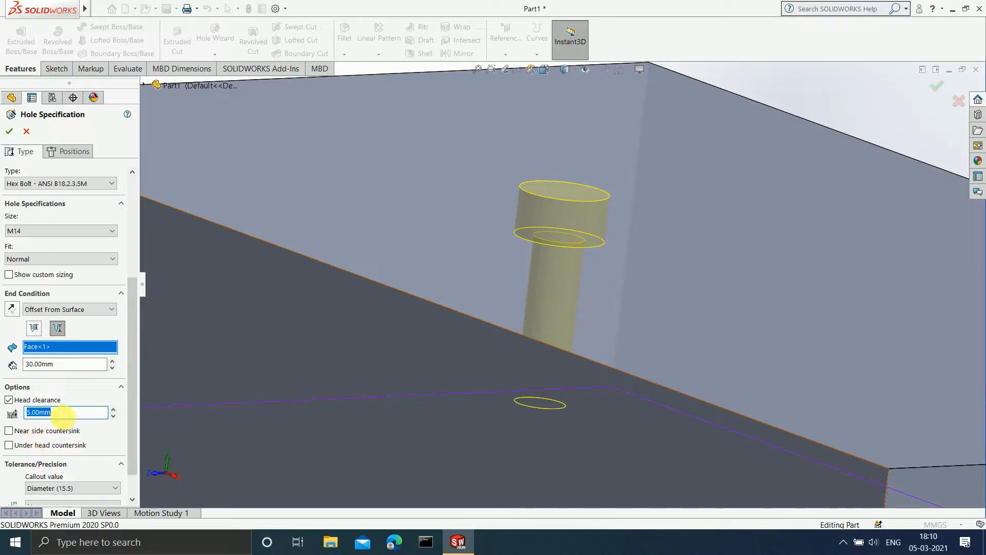
text(10)
key(Return)
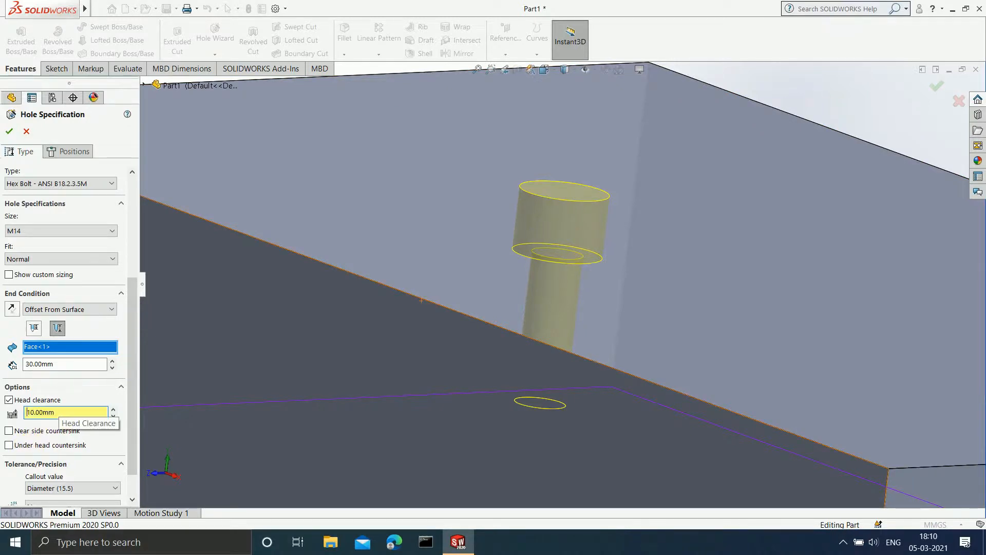
Turn off the counterbore's head clearance and set the hole's end condition to Up To Surface.
click(64, 412)
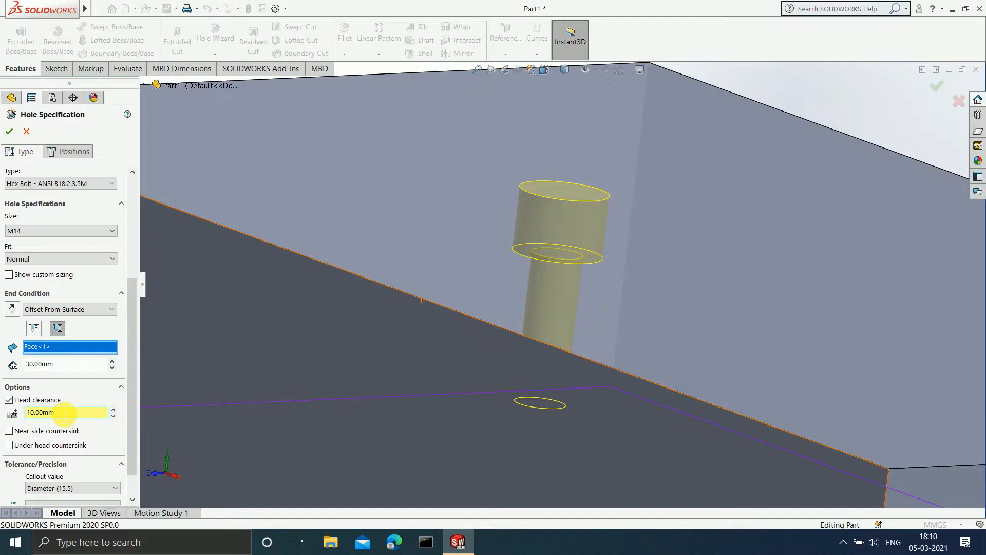
click(9, 400)
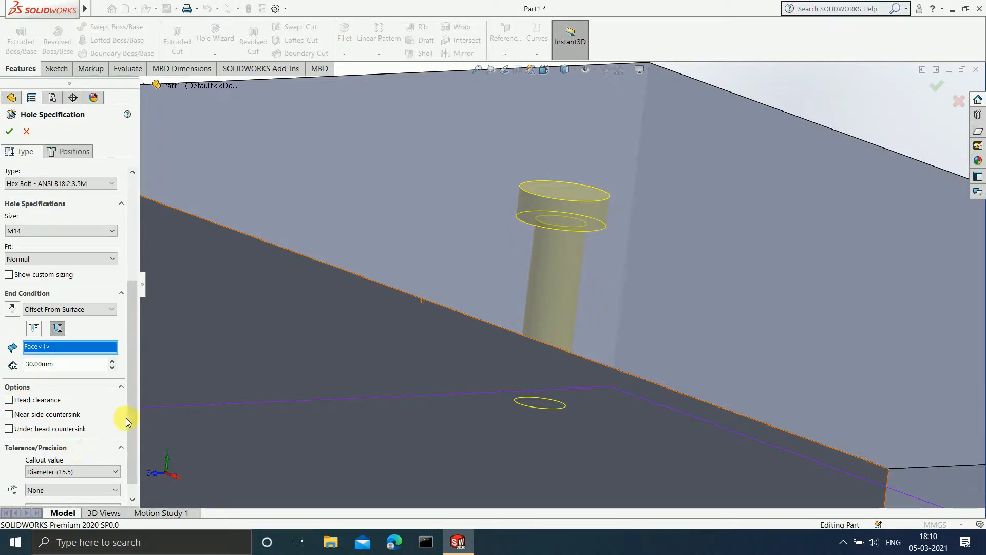
drag(129, 412, 130, 436)
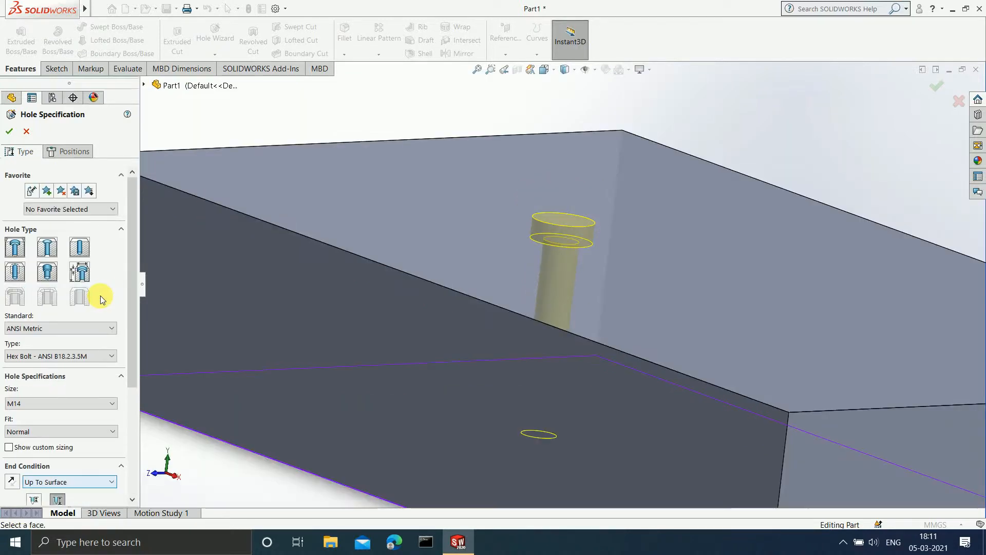
Change the hole type to Countersink for an ANSI Metric flat head screw and set its size to M6.
click(50, 255)
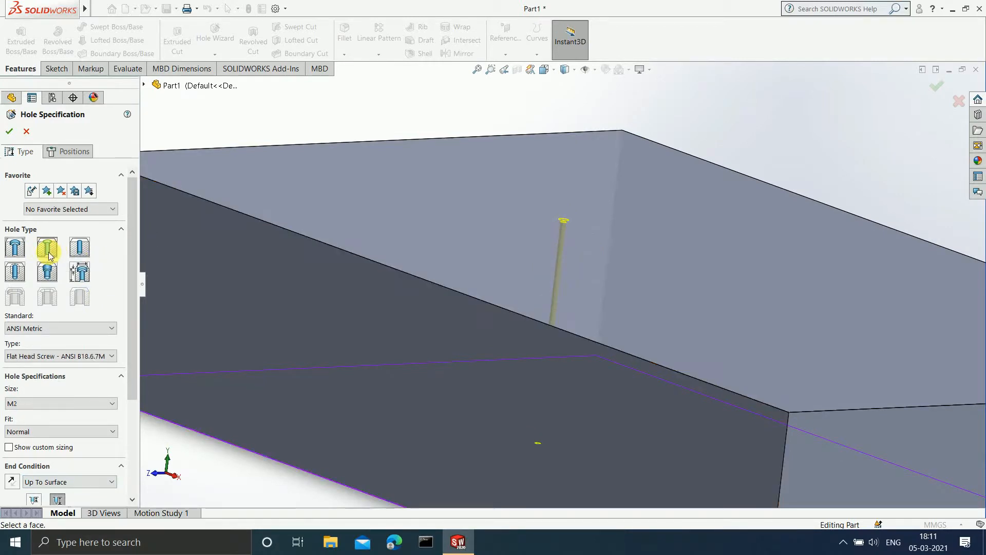
scroll(573, 251, down, 2)
scroll(543, 281, down, 2)
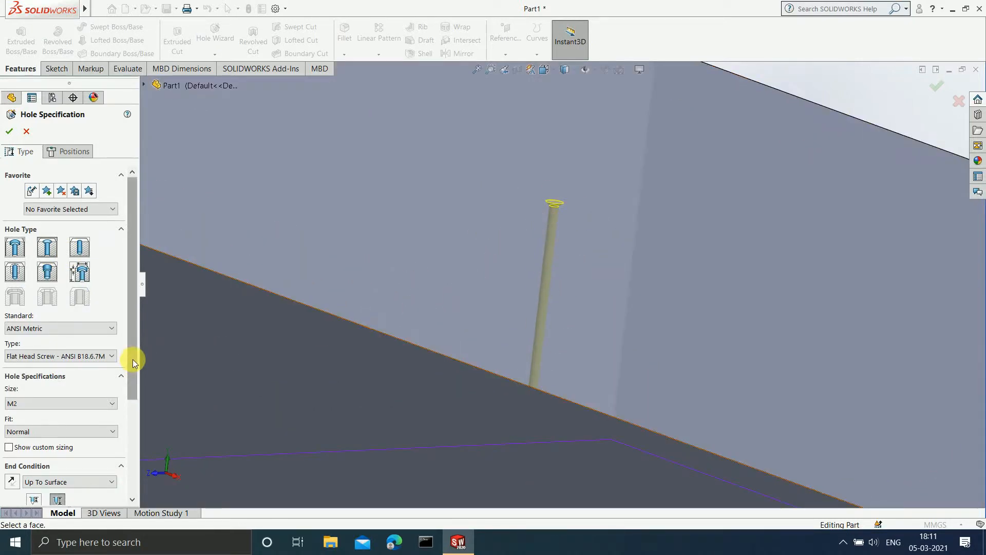
drag(133, 359, 134, 387)
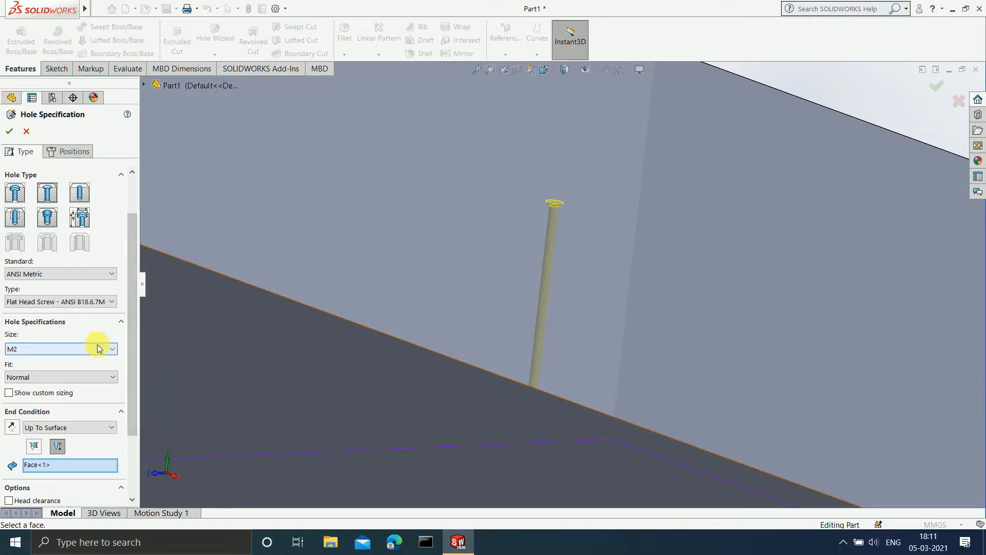
click(100, 348)
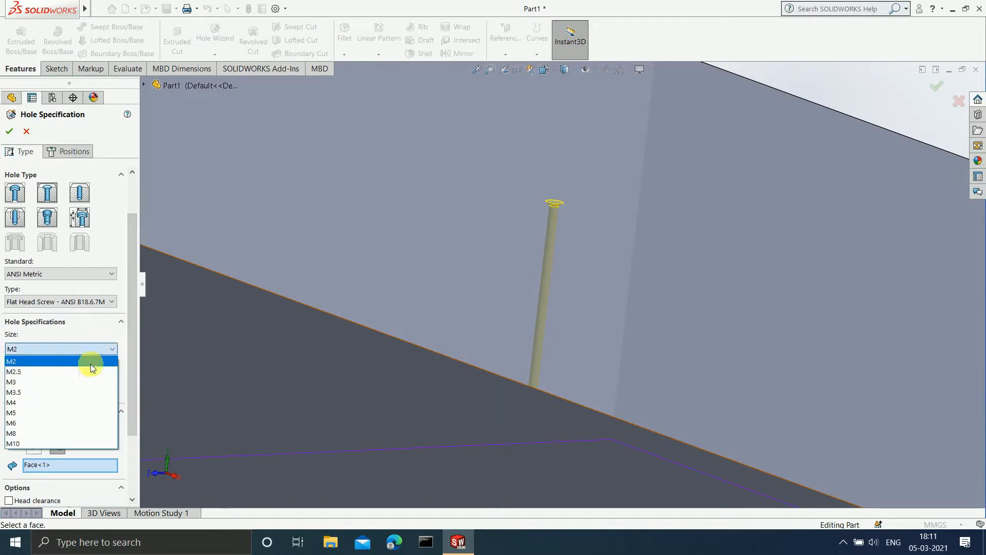
click(62, 423)
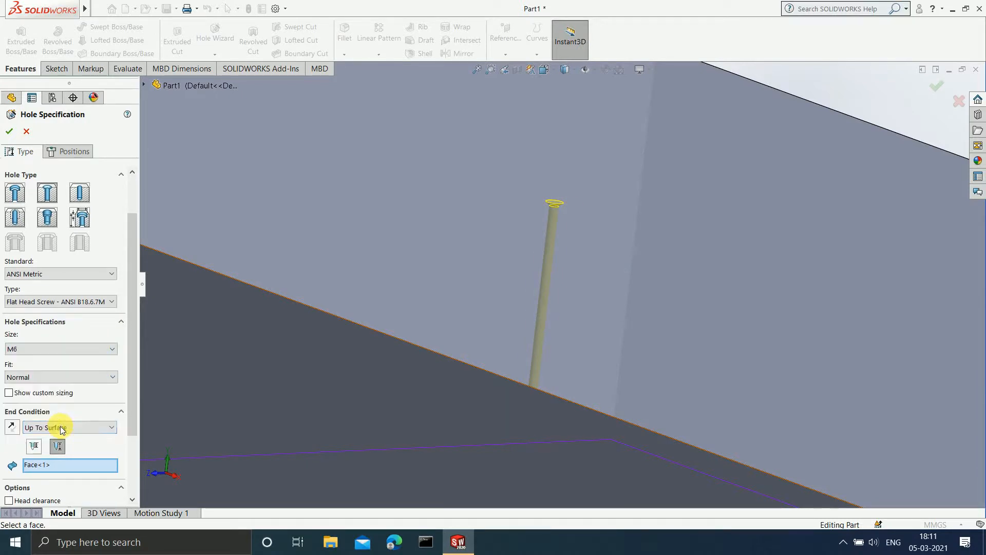
Change the hole type to a straight dowel hole with size Ø6.0.
click(81, 195)
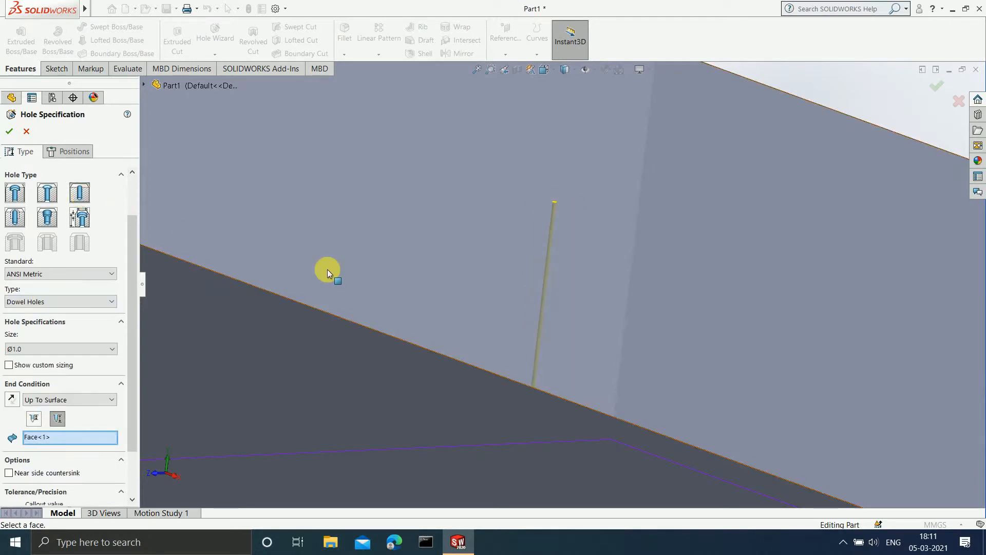
click(111, 350)
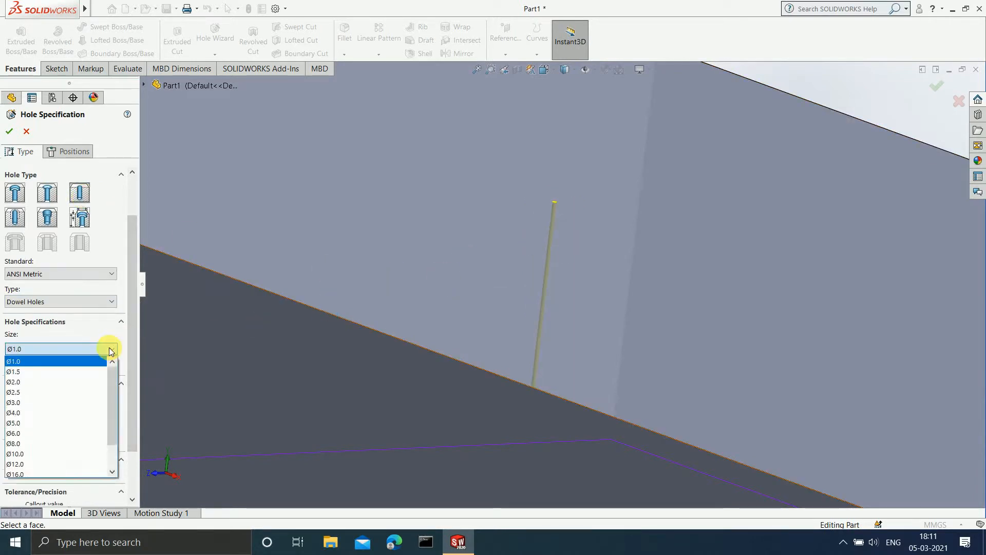
click(57, 432)
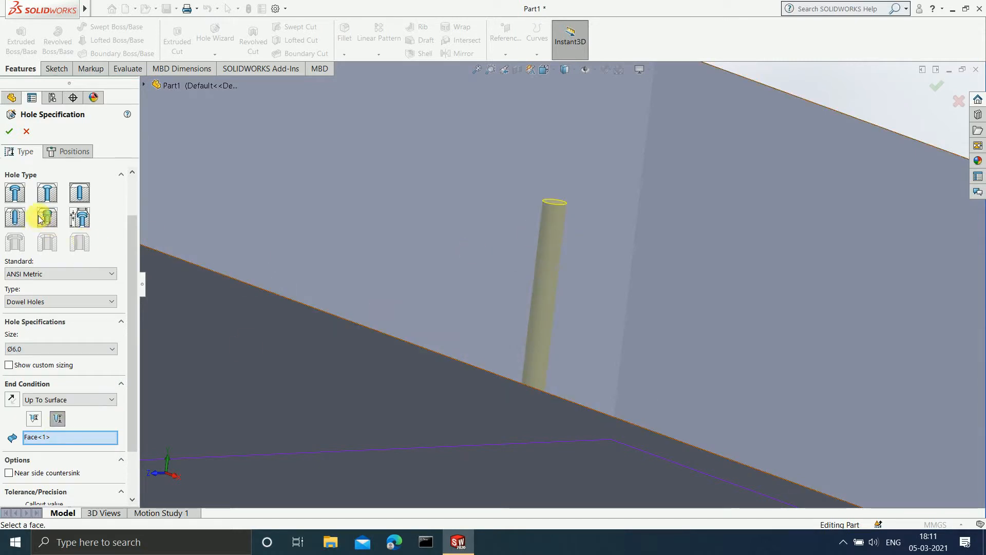
Change the hole type to an ANSI Inch tapered pipe tap, size 1/16, create the hole and inspect it in the block.
click(55, 219)
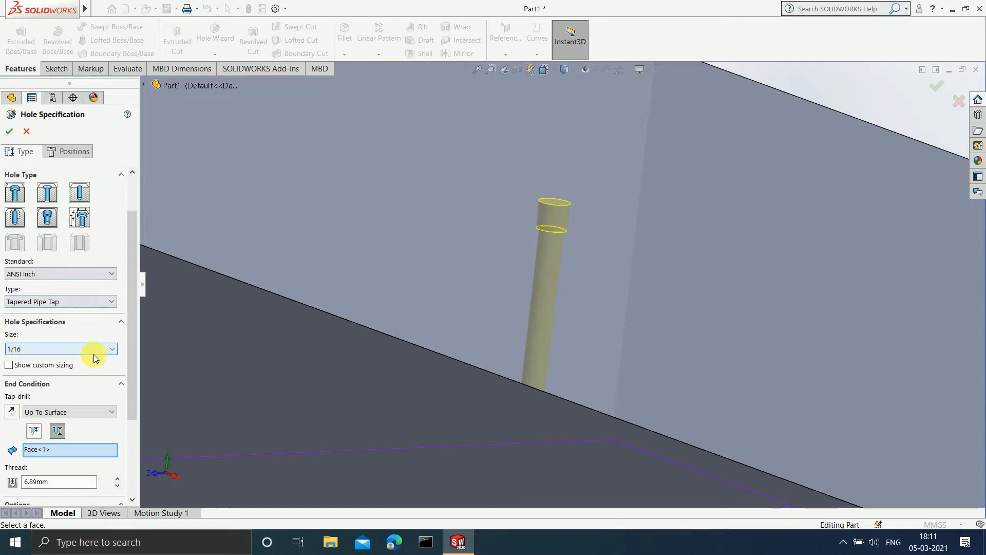
middle_drag(547, 263, 568, 262)
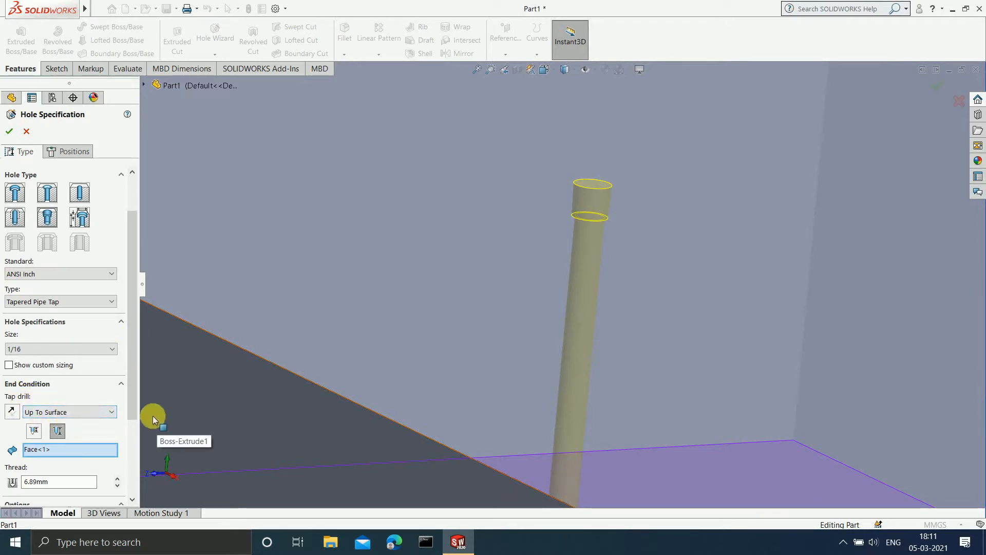
drag(135, 390, 137, 467)
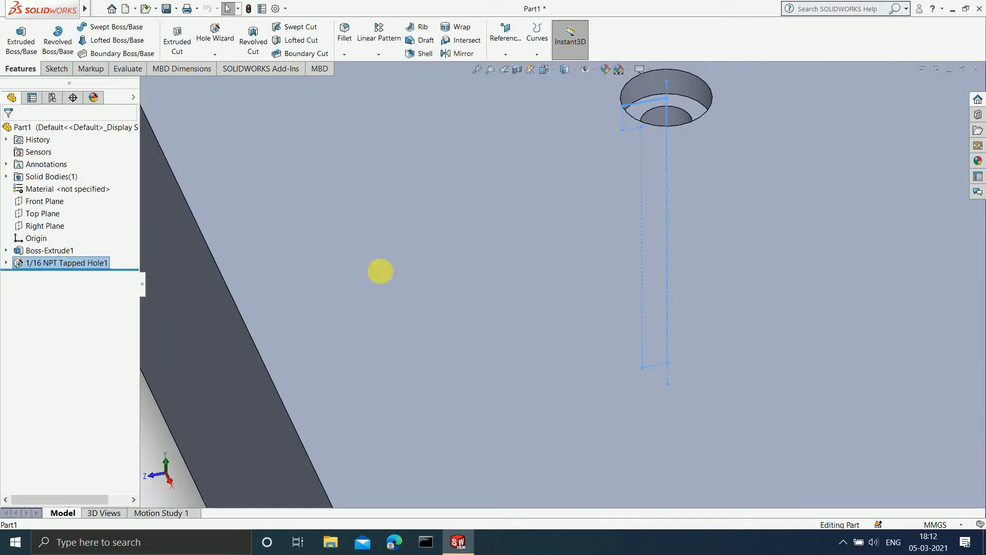
scroll(529, 251, up, 3)
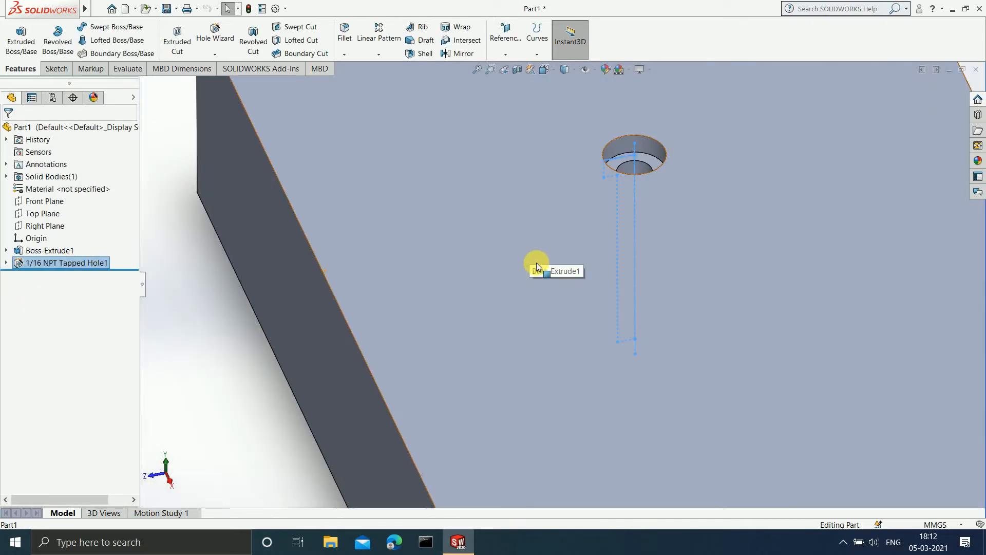
scroll(543, 268, up, 5)
middle_drag(558, 292, 561, 291)
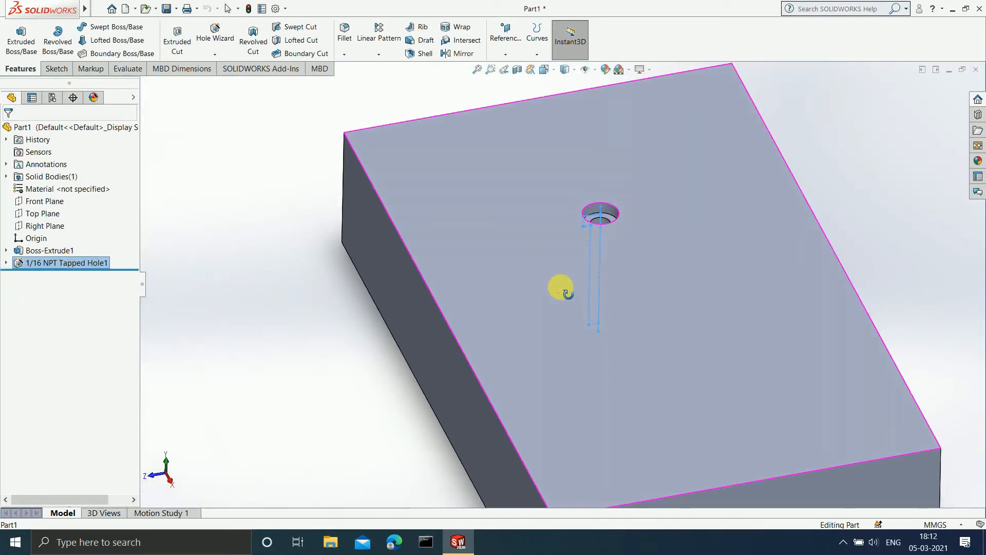